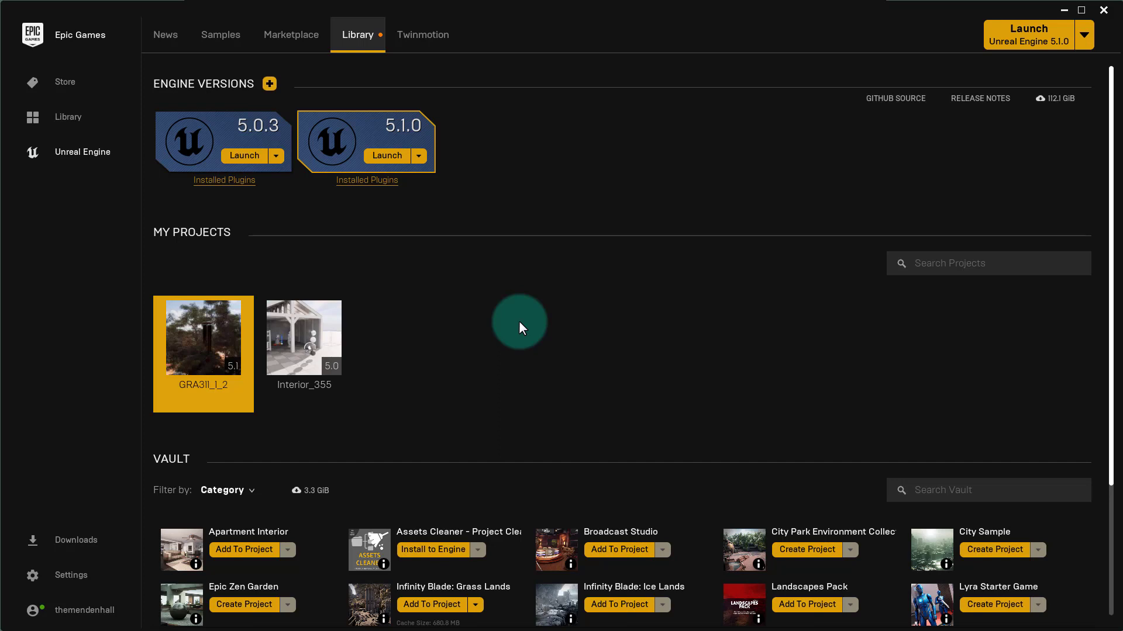
# Show the GRA311_1_2 project in its folder, inspect the parent Unreal Projects folder, and close the file window
pyautogui.click(503, 391)
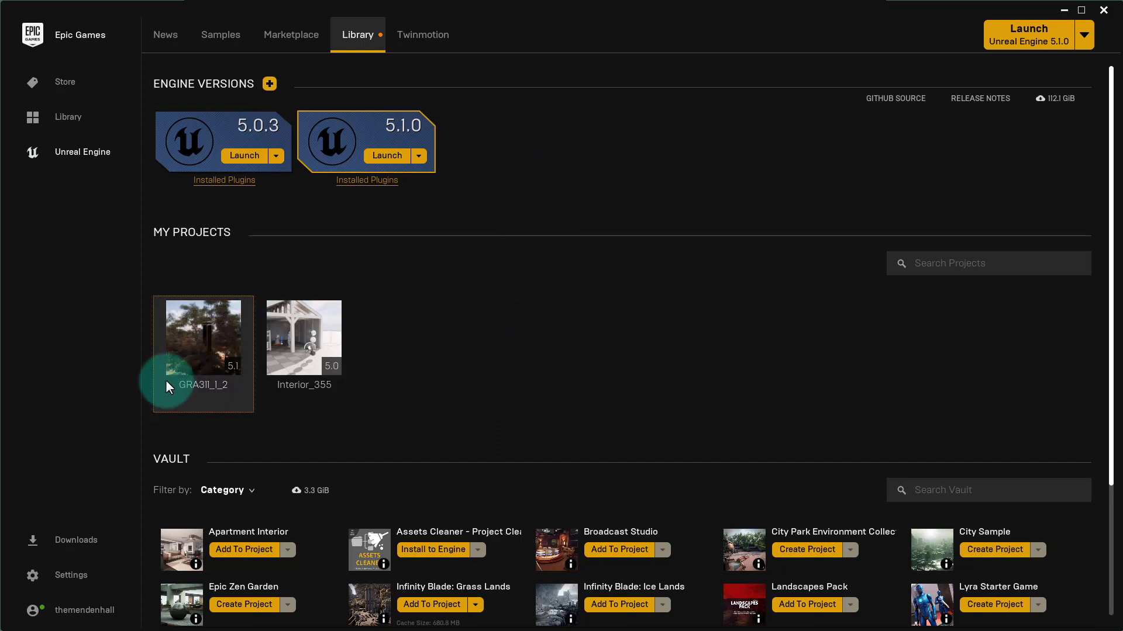
pyautogui.click(189, 339)
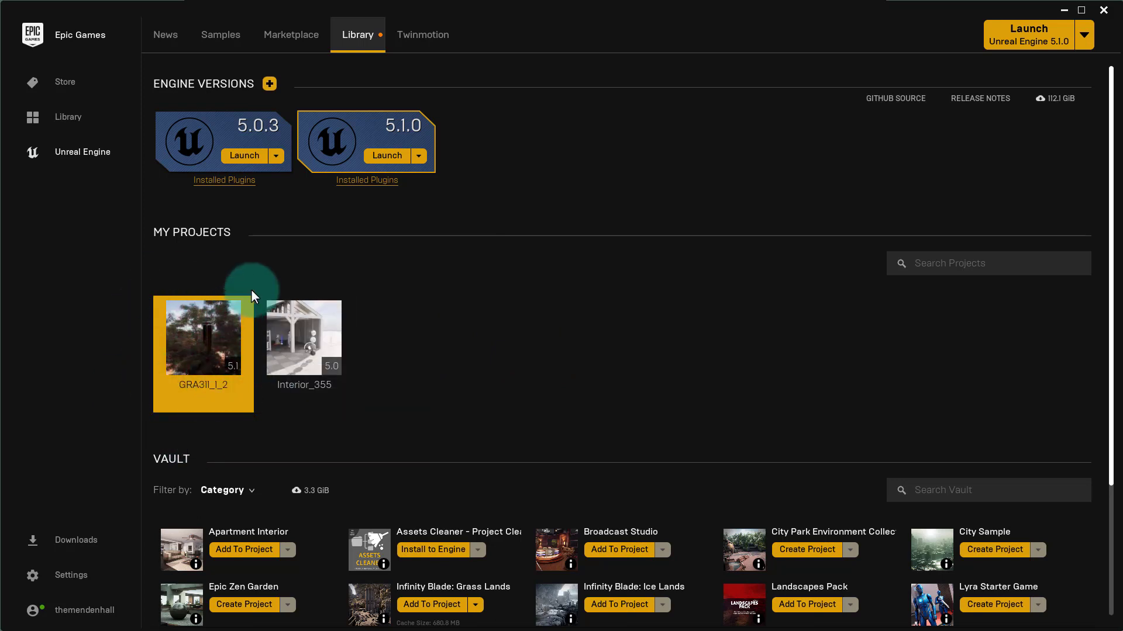
pyautogui.rightClick(203, 327)
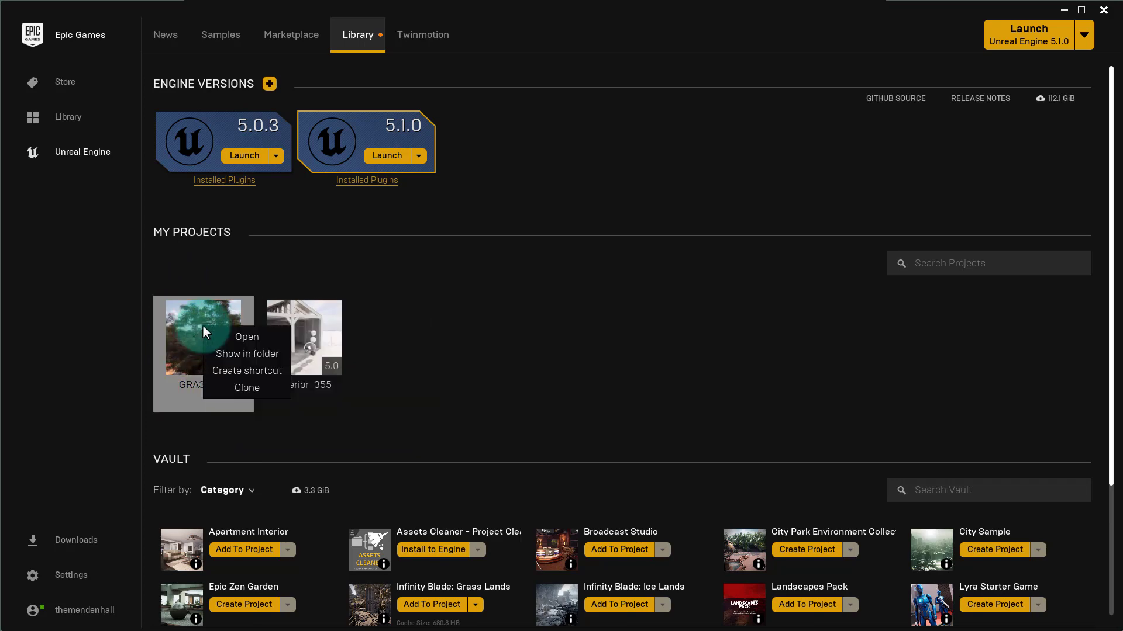
pyautogui.click(262, 355)
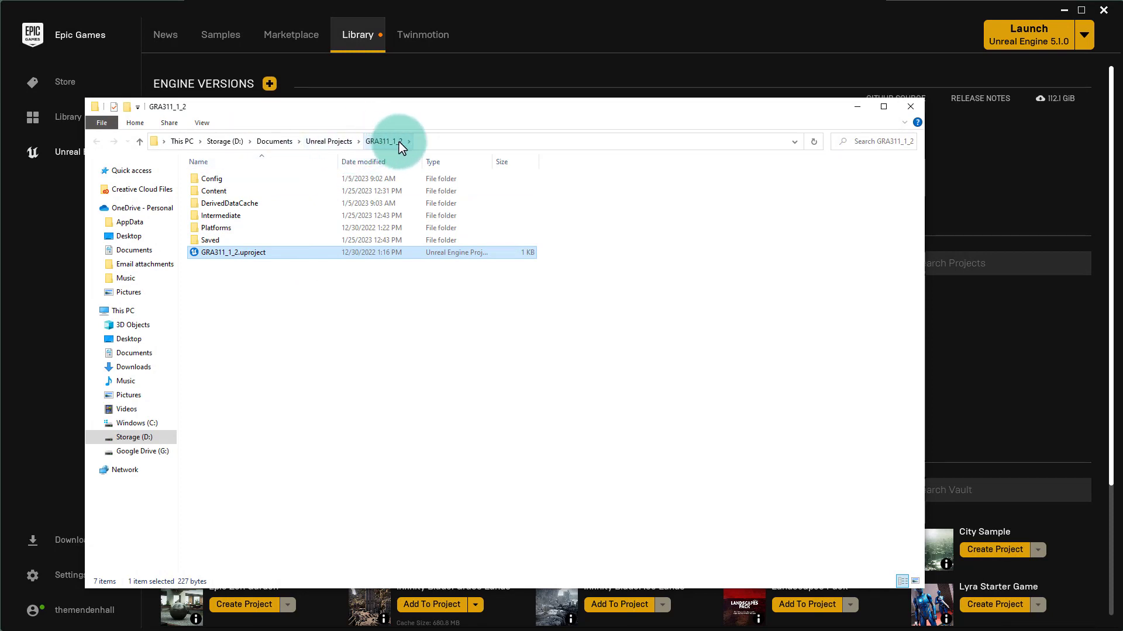
pyautogui.click(333, 141)
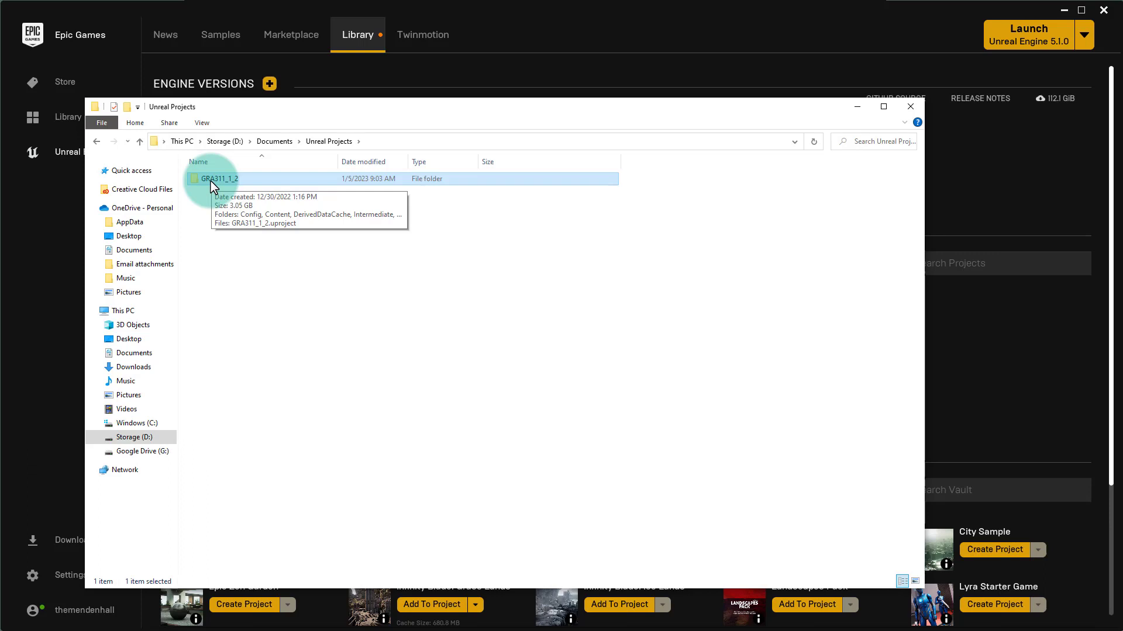
pyautogui.click(413, 293)
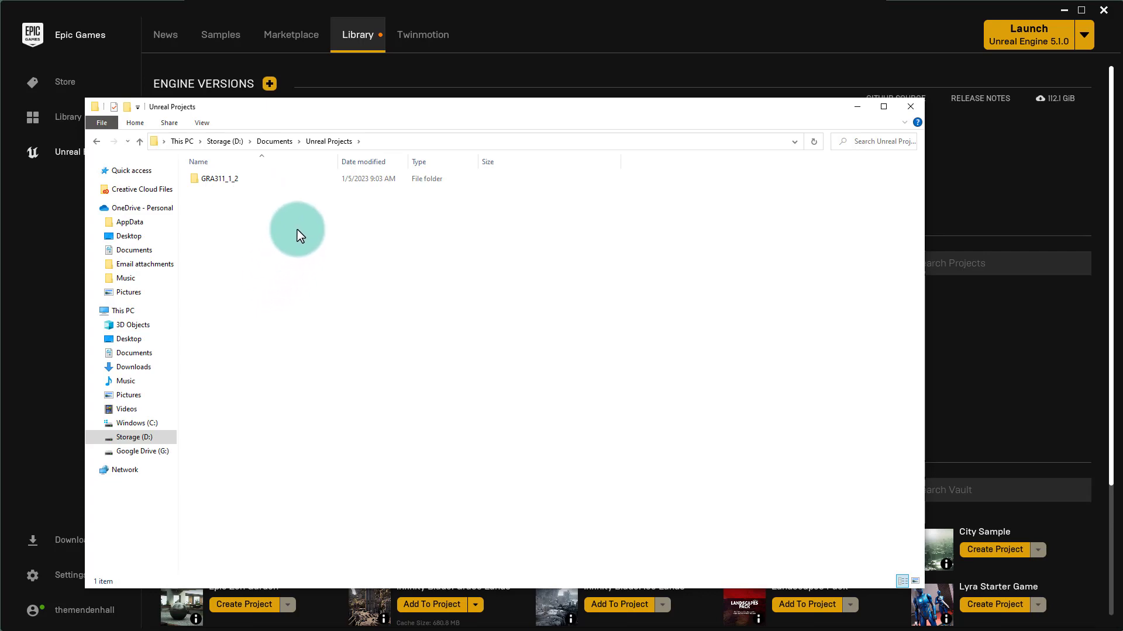
pyautogui.click(909, 107)
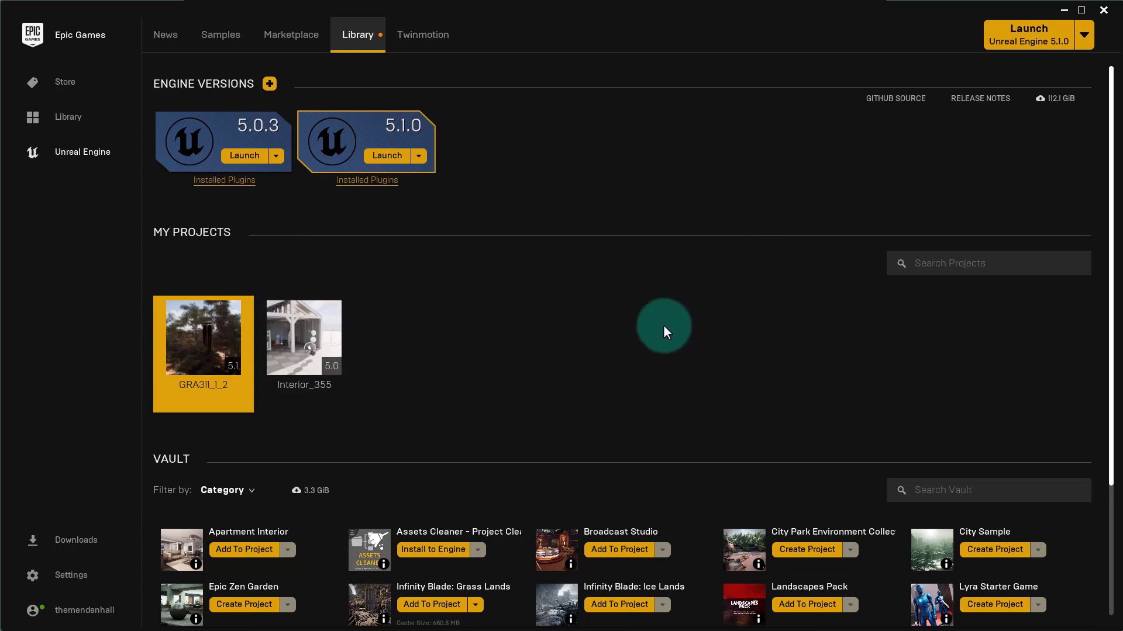
# Open the GRA311_1_2 project and load the RuralAustralia_Example_01 level from the RuralAustralia Maps folder
pyautogui.doubleClick(211, 346)
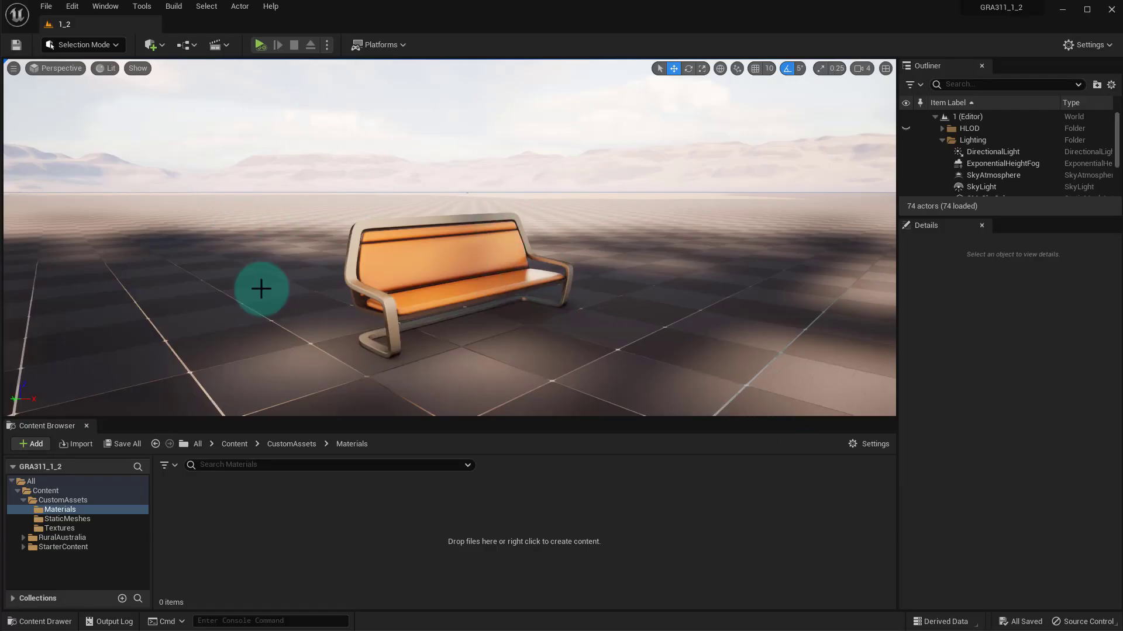
pyautogui.click(46, 7)
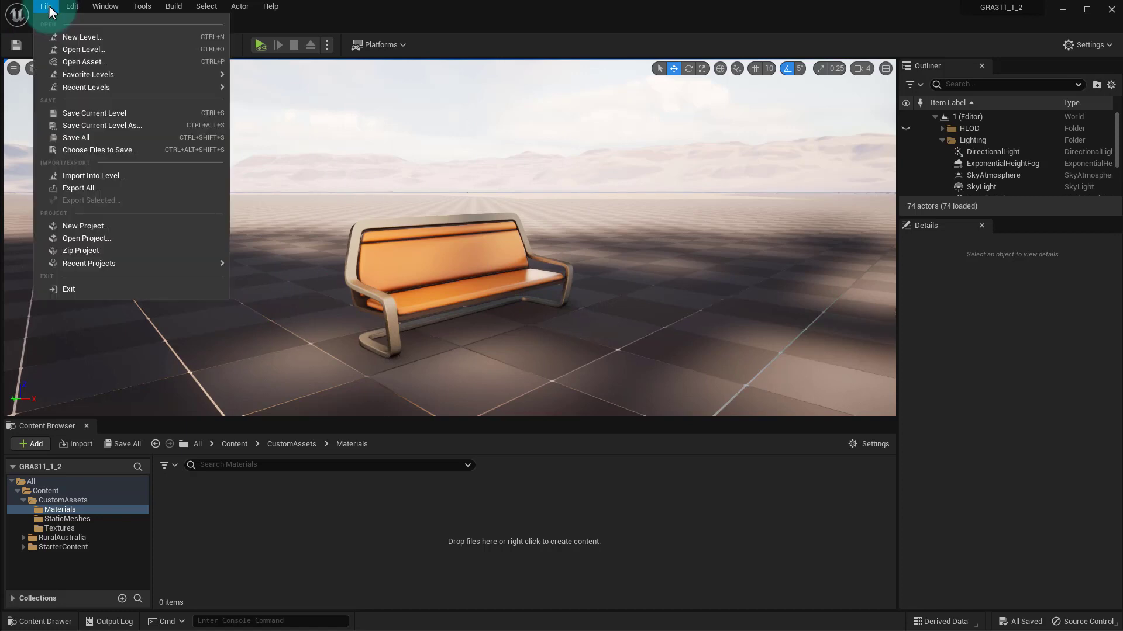
pyautogui.moveTo(59, 75)
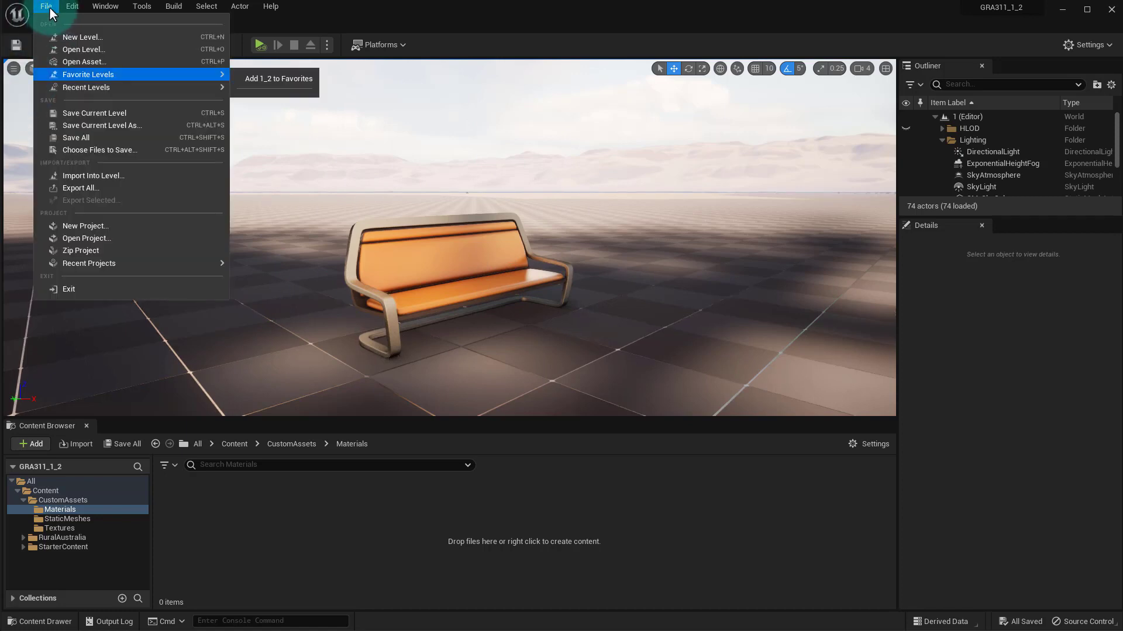
pyautogui.click(87, 49)
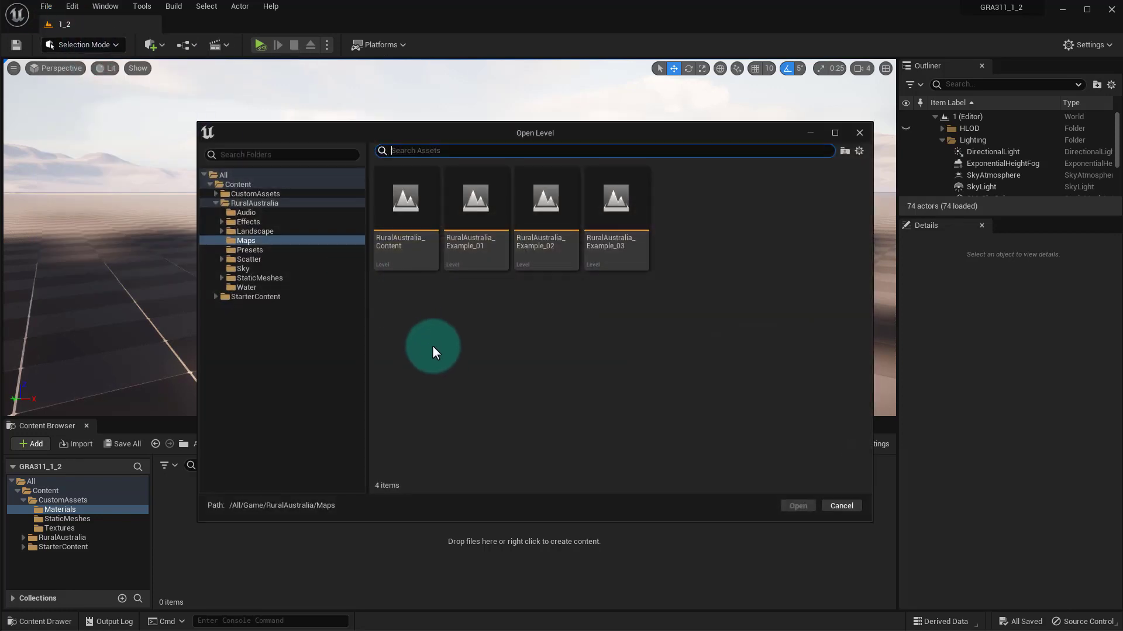
pyautogui.click(409, 202)
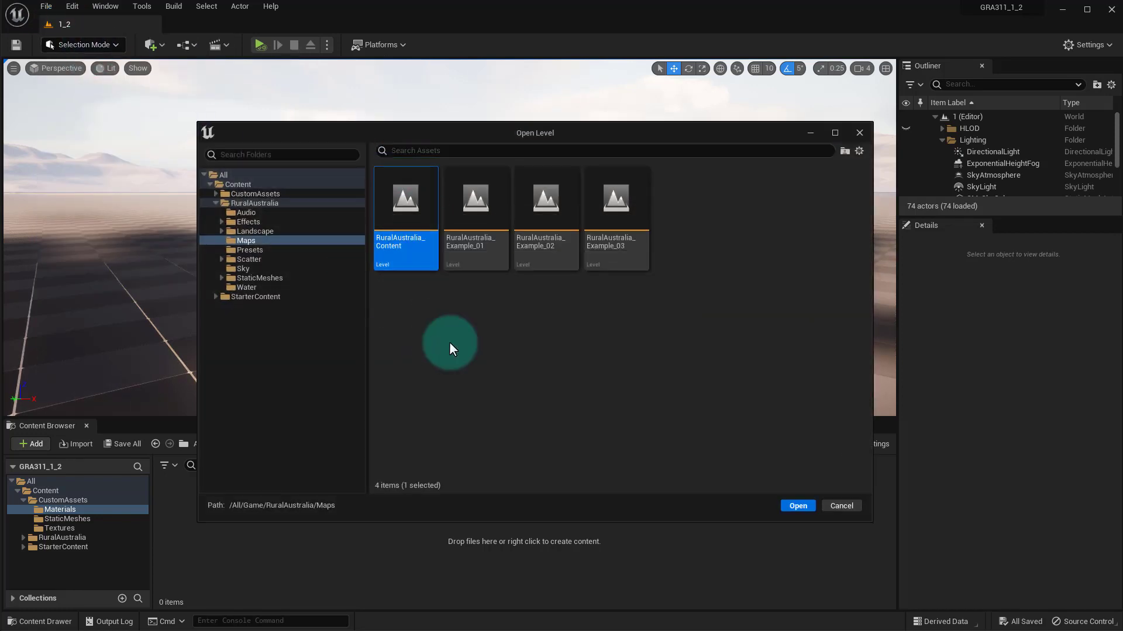
pyautogui.click(475, 216)
pyautogui.click(545, 217)
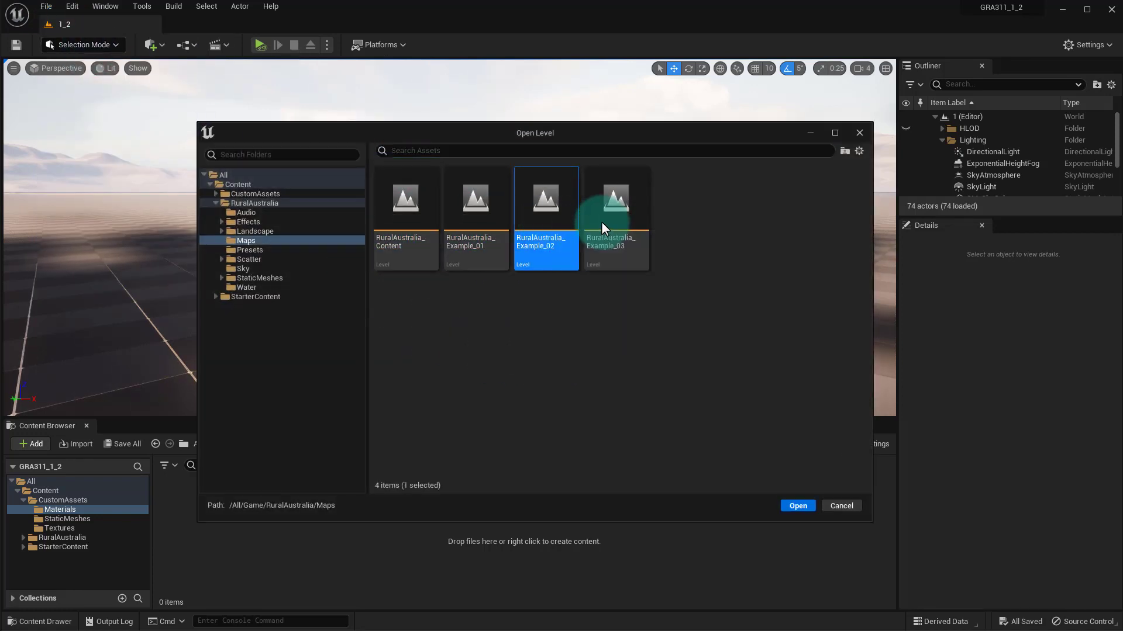
pyautogui.click(601, 221)
pyautogui.click(412, 215)
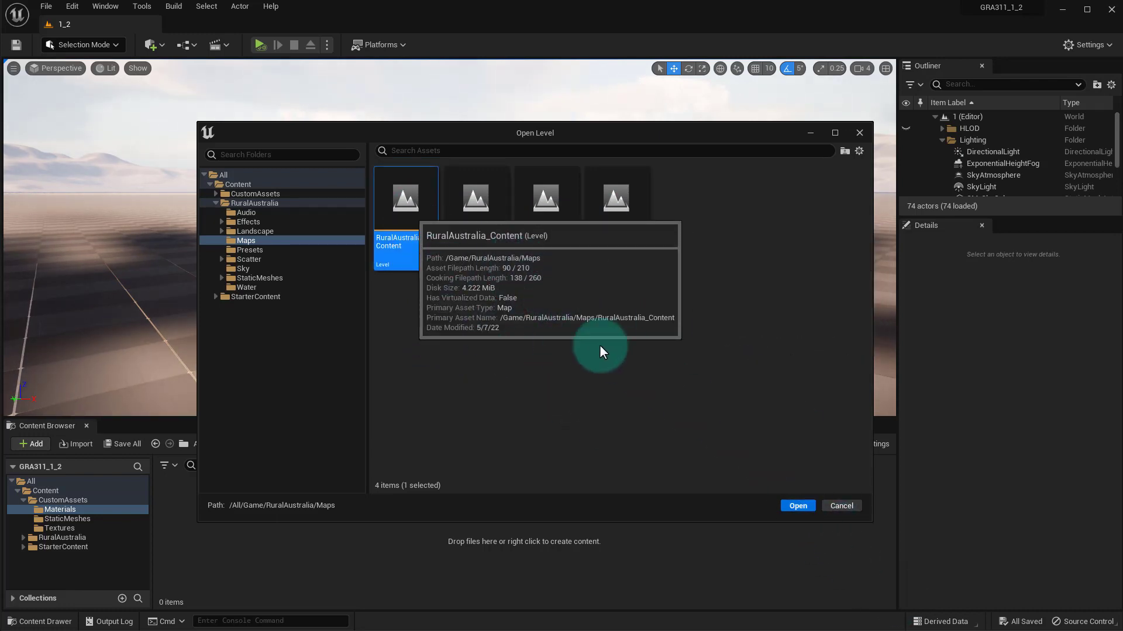
pyautogui.click(797, 507)
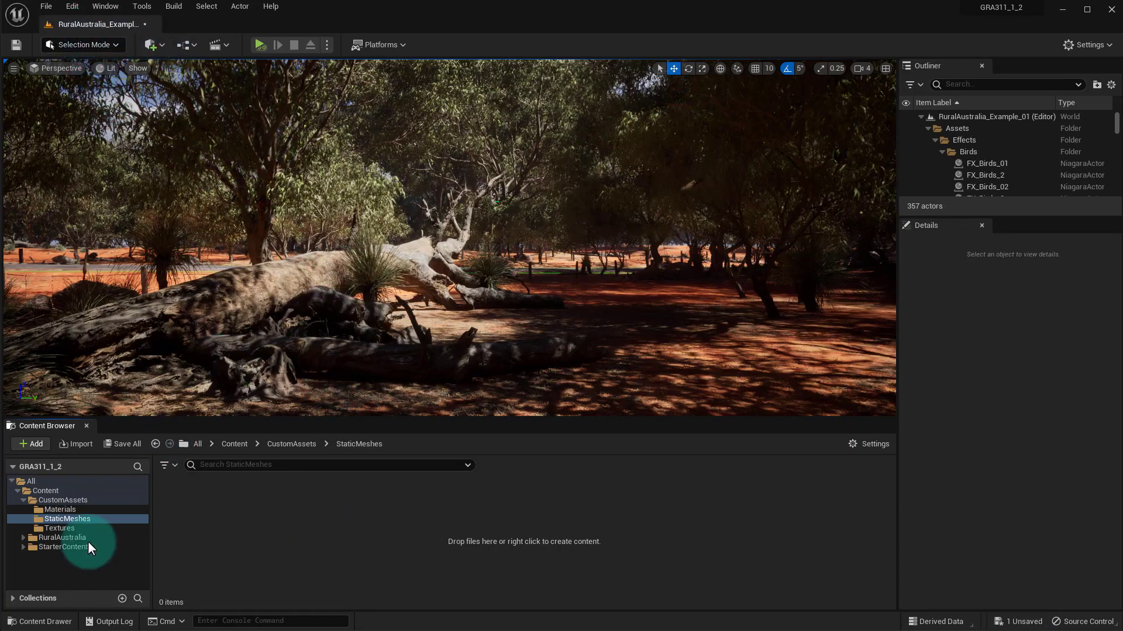
# Browse the project content to RuralAustralia > Maps and select the RuralAustralia_Example_01 level asset
pyautogui.doubleClick(52, 537)
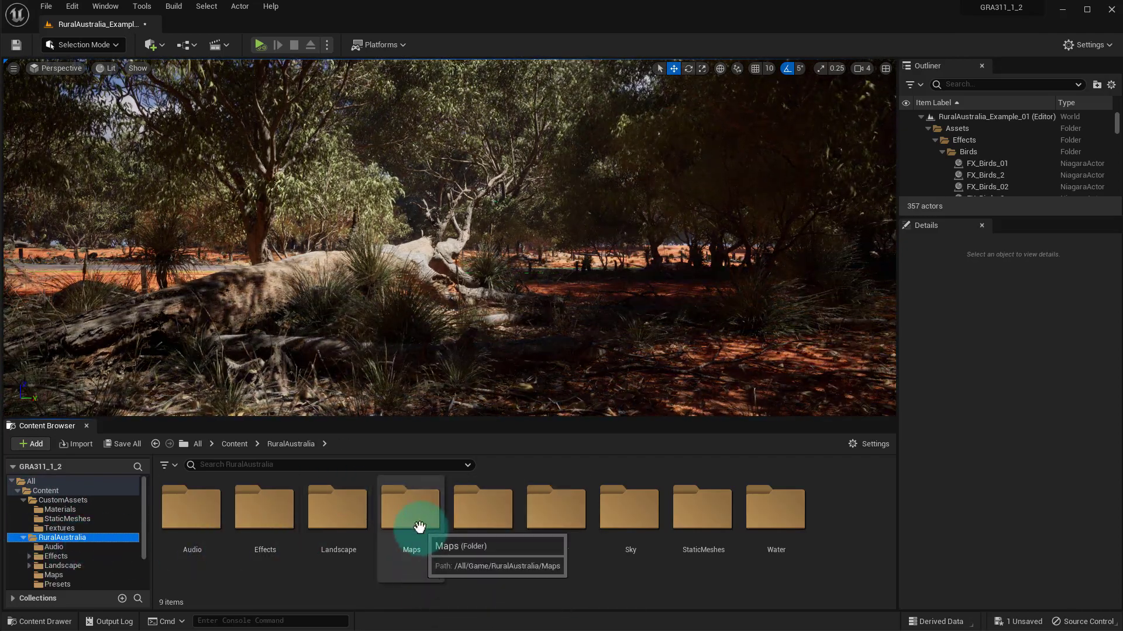
pyautogui.doubleClick(419, 527)
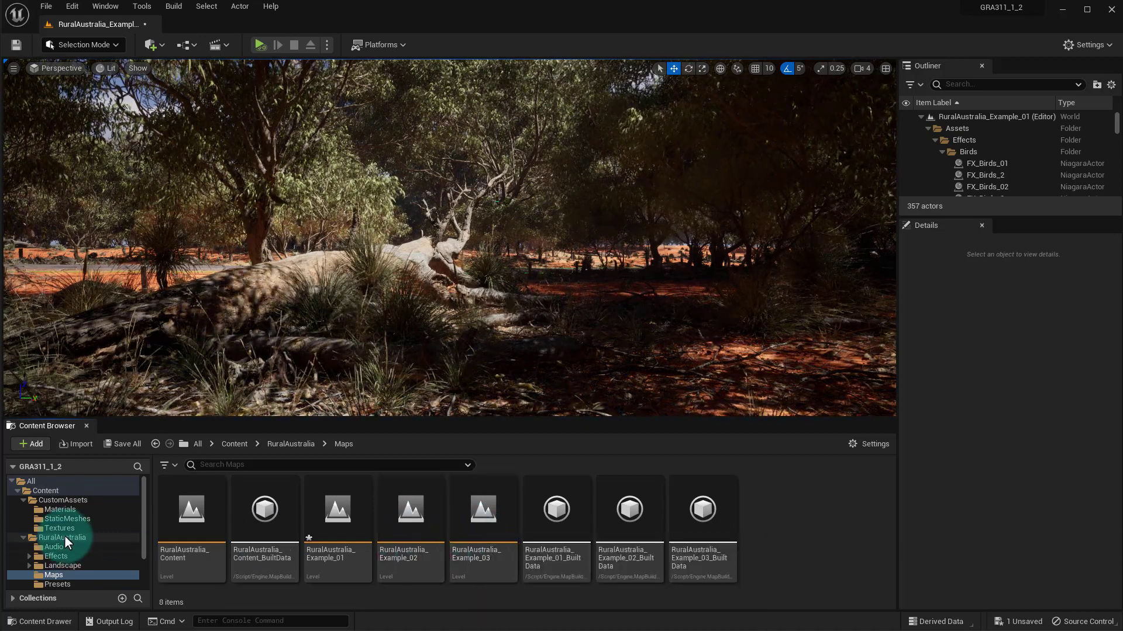
pyautogui.scroll(-2, 74, 553)
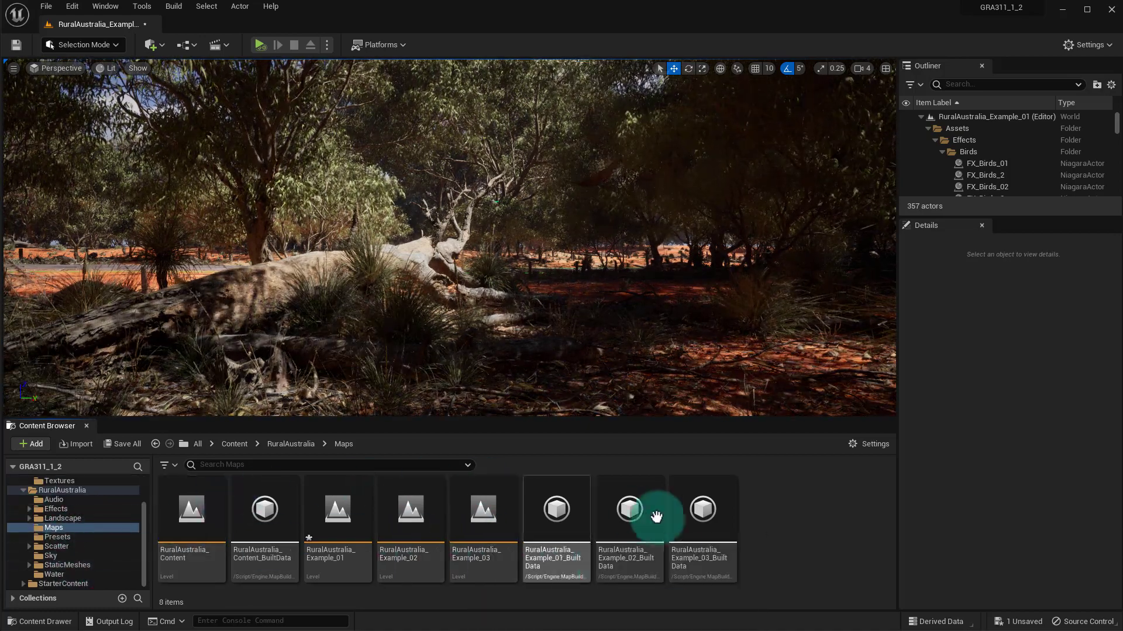
pyautogui.click(349, 532)
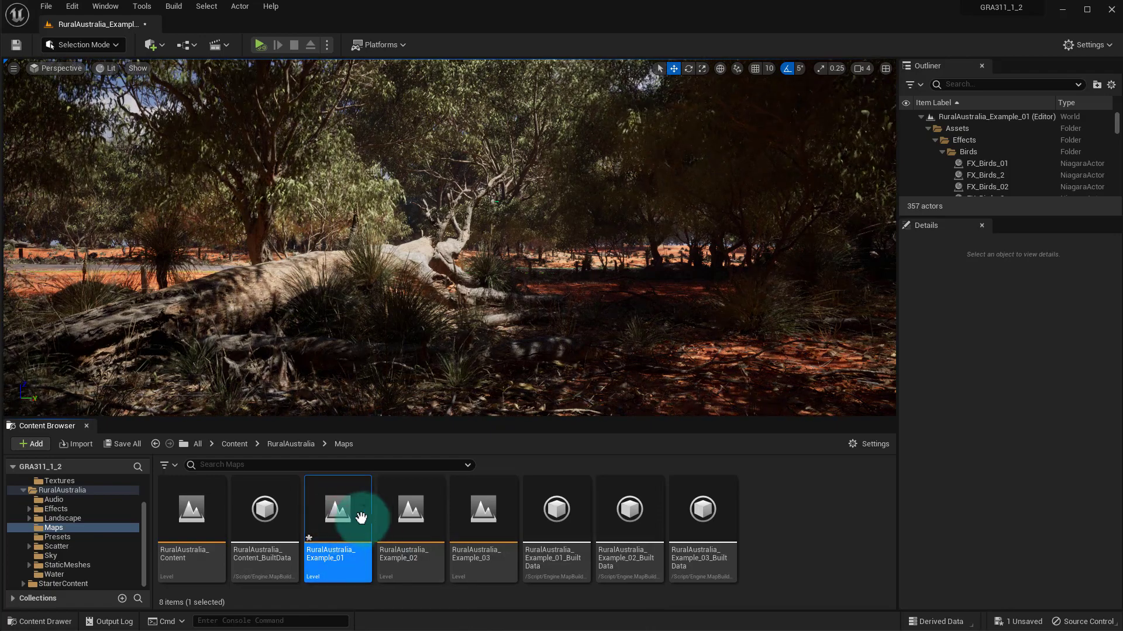
# Switch to the Epic Games Launcher, launch Unreal Engine 5.1.0 and choose the Games category with the Blank template
pyautogui.click(1068, 47)
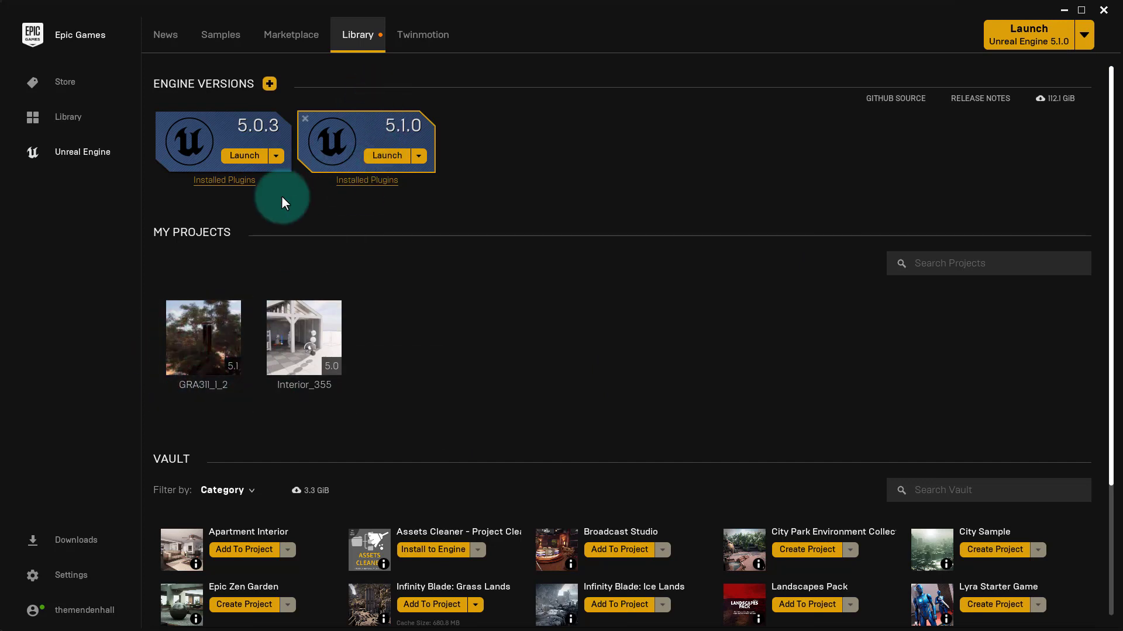
pyautogui.click(387, 157)
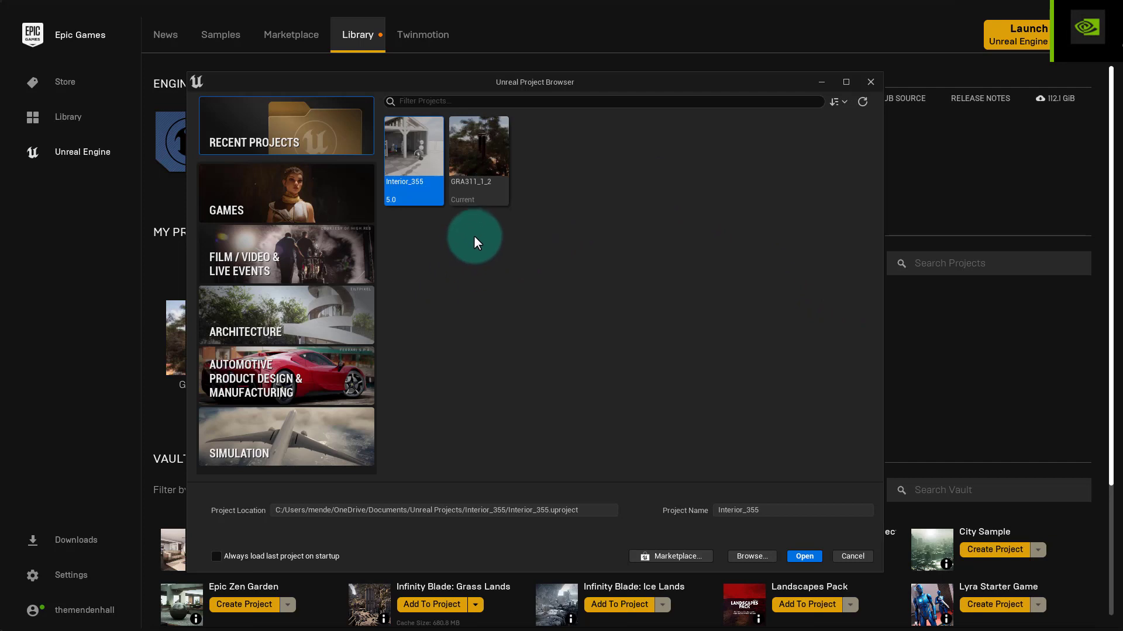
pyautogui.click(295, 183)
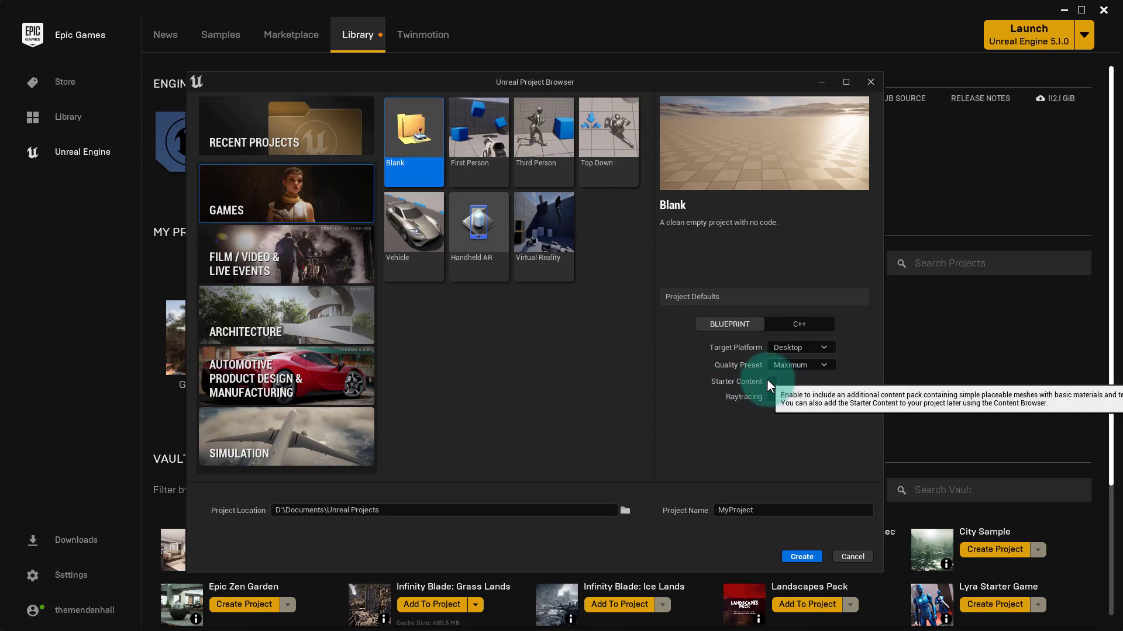
# Exclude Starter Content, name the new project GRA_migrate and create it in D:\Documents\Unreal Projects
pyautogui.click(770, 381)
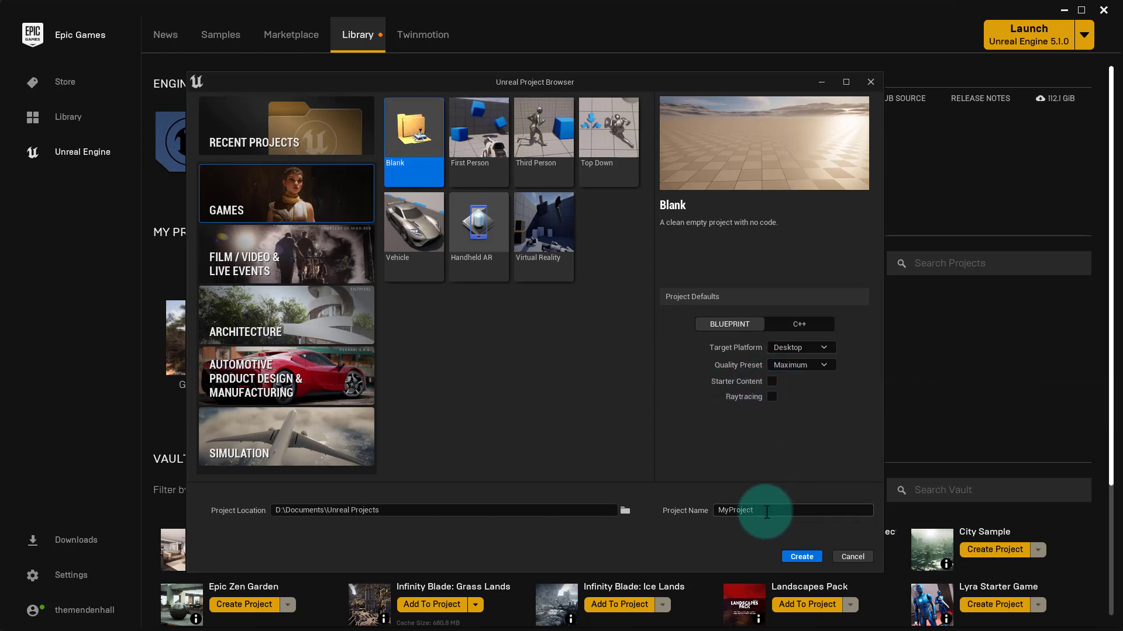
pyautogui.click(766, 512)
pyautogui.doubleClick(767, 513)
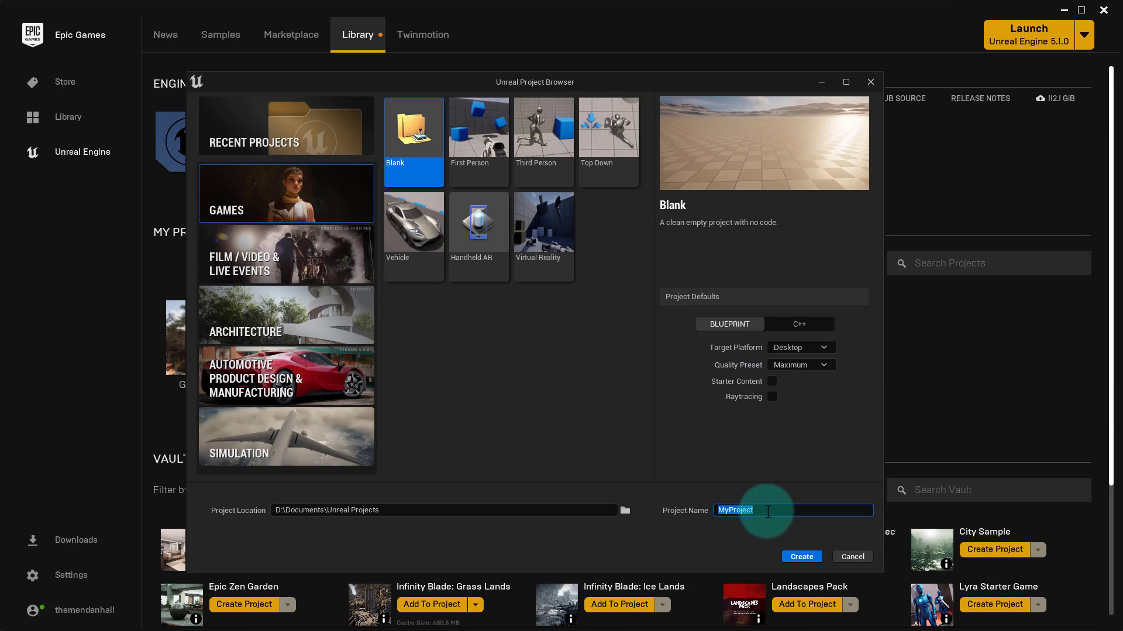
pyautogui.write('GRA_migrate')
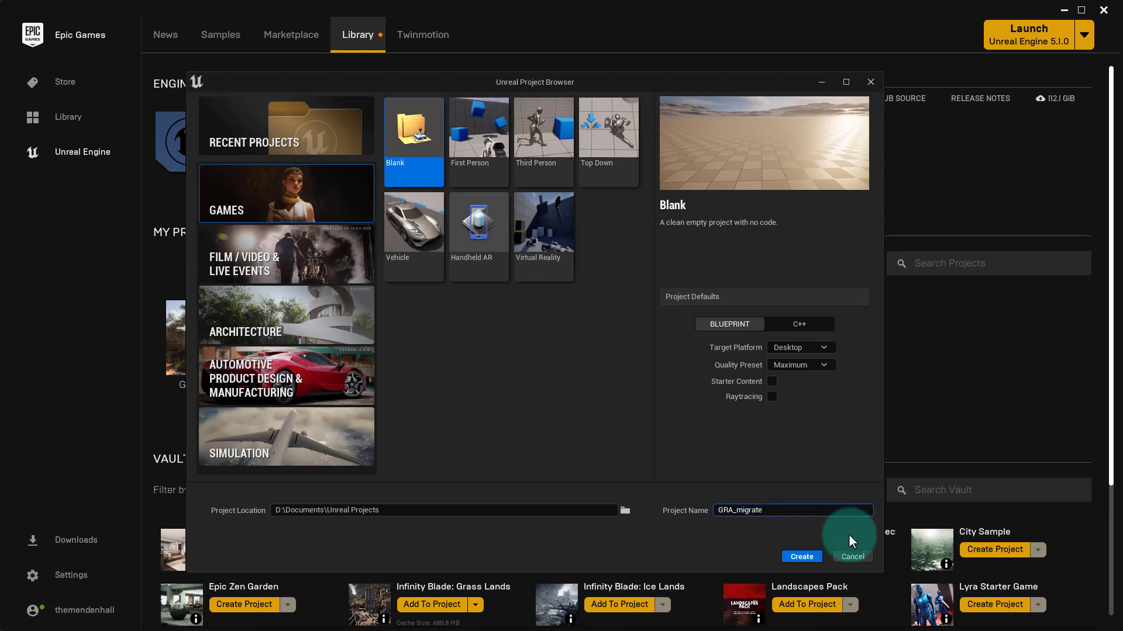
pyautogui.click(803, 558)
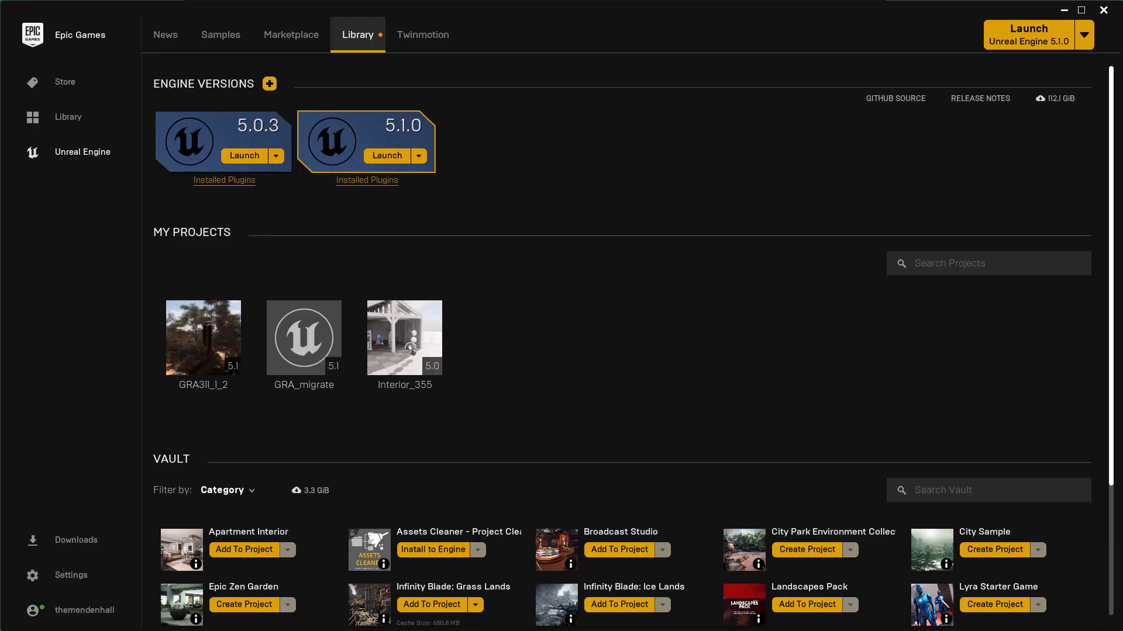
# Show the GRA_migrate project in its folder and go up to the Unreal Projects folder
pyautogui.click(295, 336)
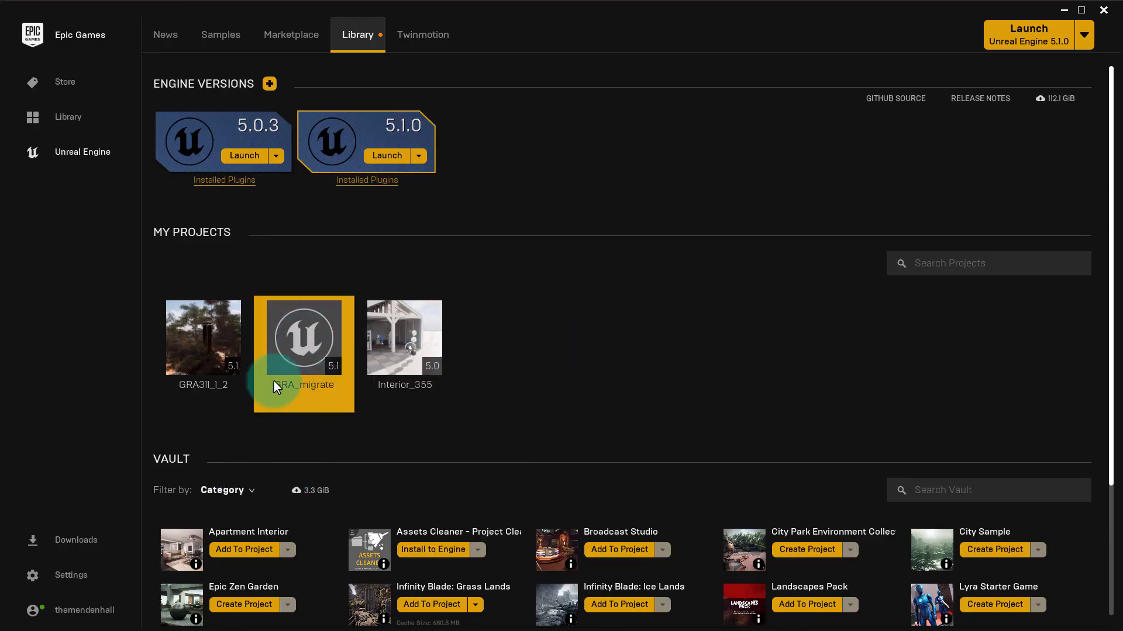
pyautogui.rightClick(296, 345)
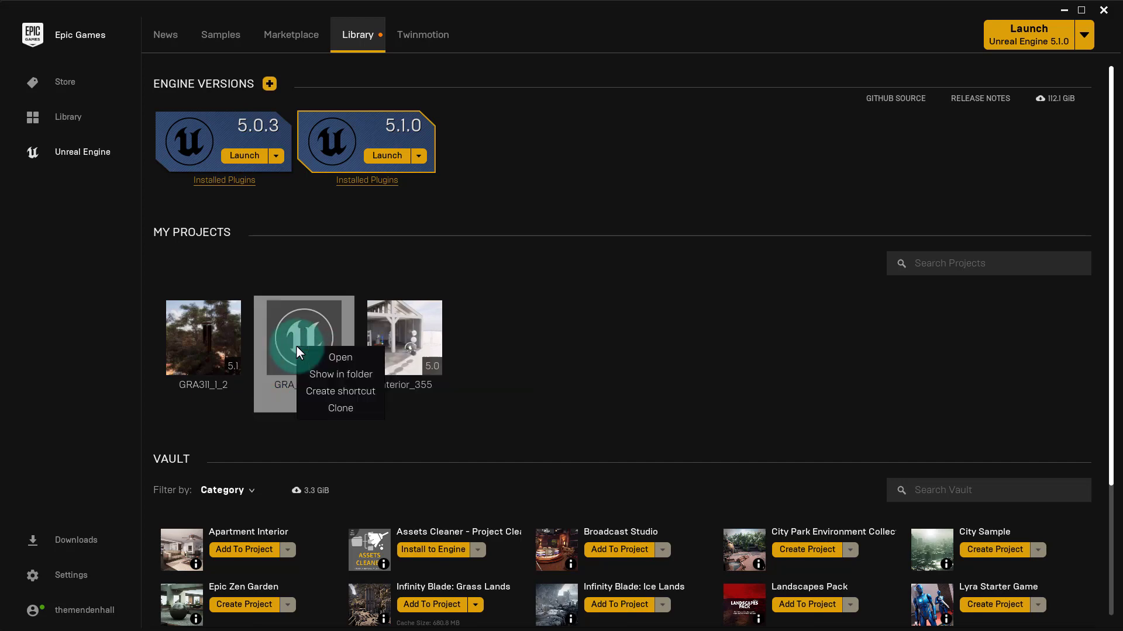
pyautogui.click(343, 376)
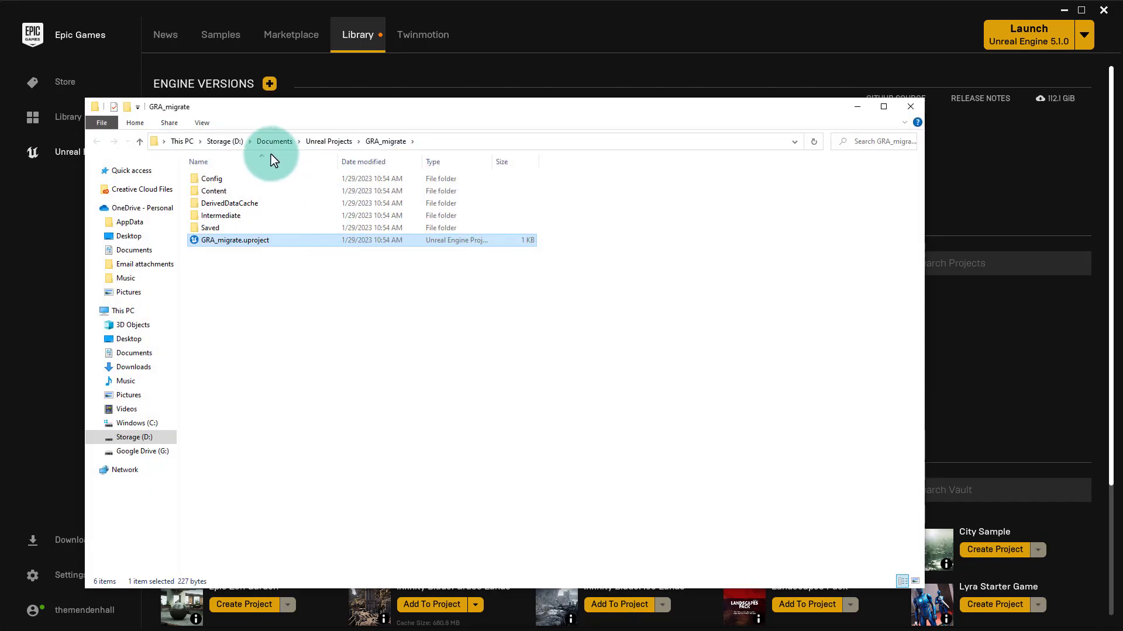
pyautogui.click(322, 142)
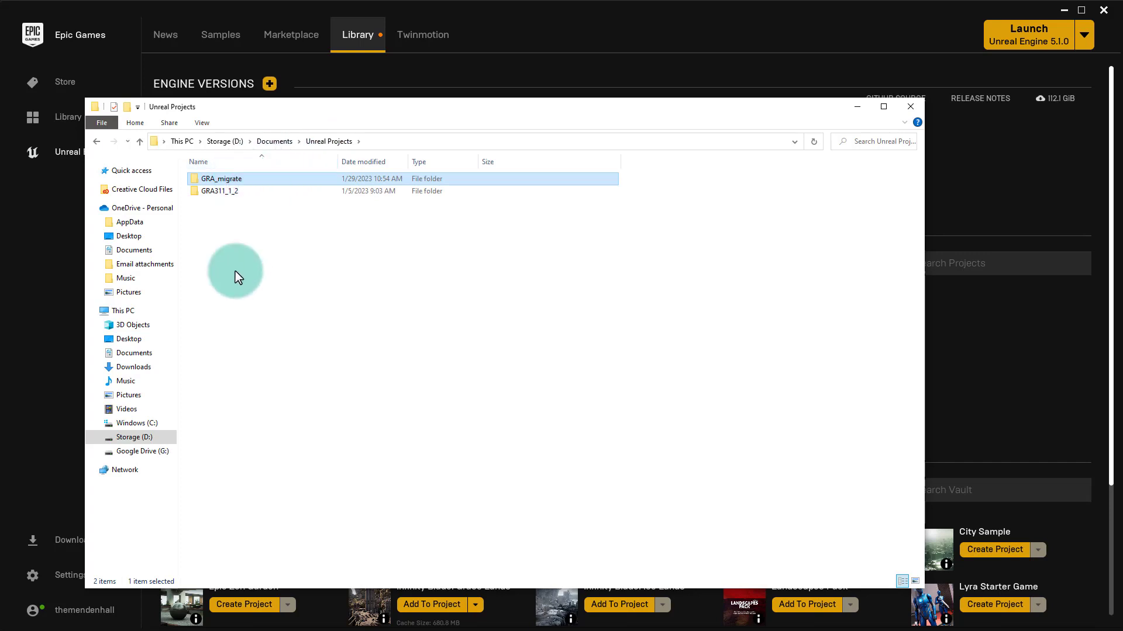
# Check the size of the GRA311_1_2 project folder in its properties
pyautogui.click(230, 192)
pyautogui.rightClick(231, 192)
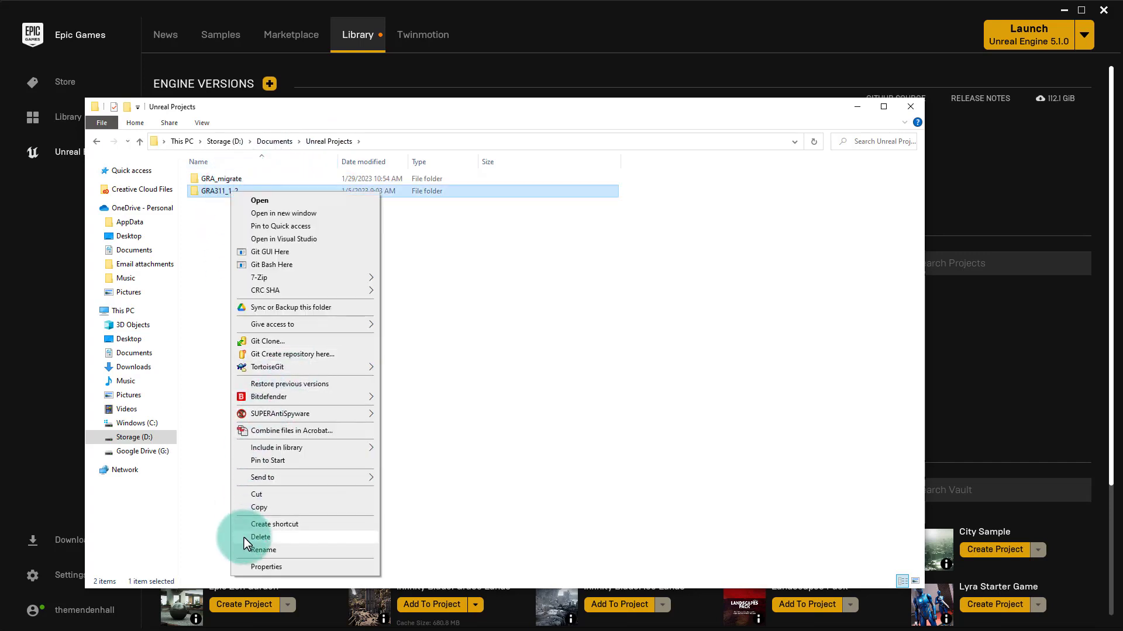
pyautogui.click(261, 566)
pyautogui.moveTo(336, 203); pyautogui.dragTo(385, 214)
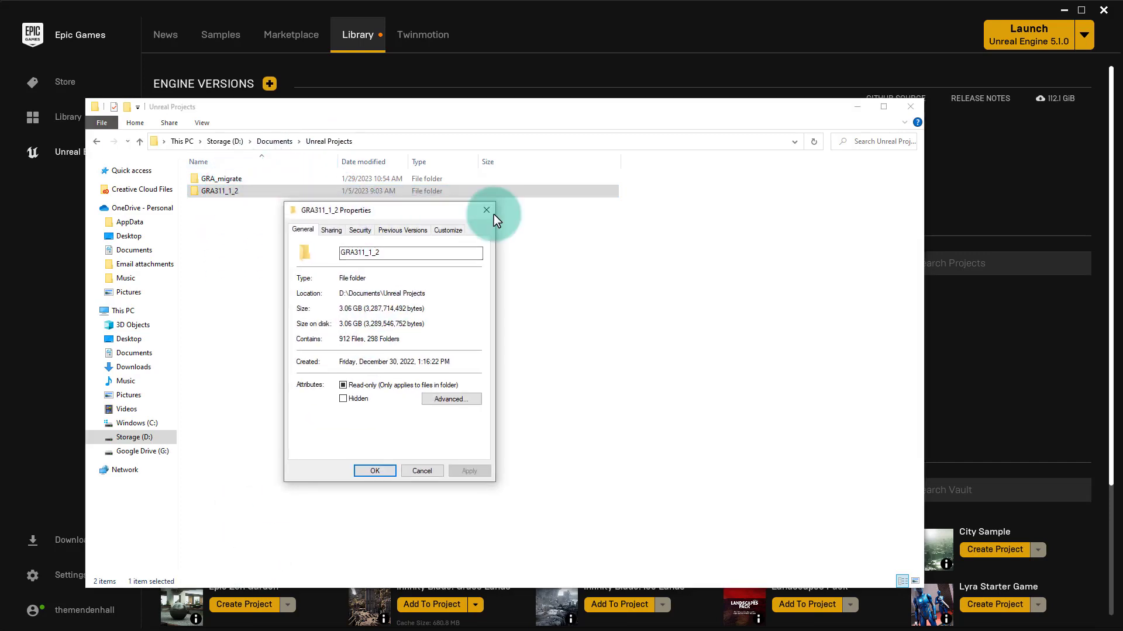
# Check the GRA_migrate folder's size in its properties, close the file window and return to the GRA311_1_2 project in Unreal Editor
pyautogui.click(248, 182)
pyautogui.rightClick(223, 178)
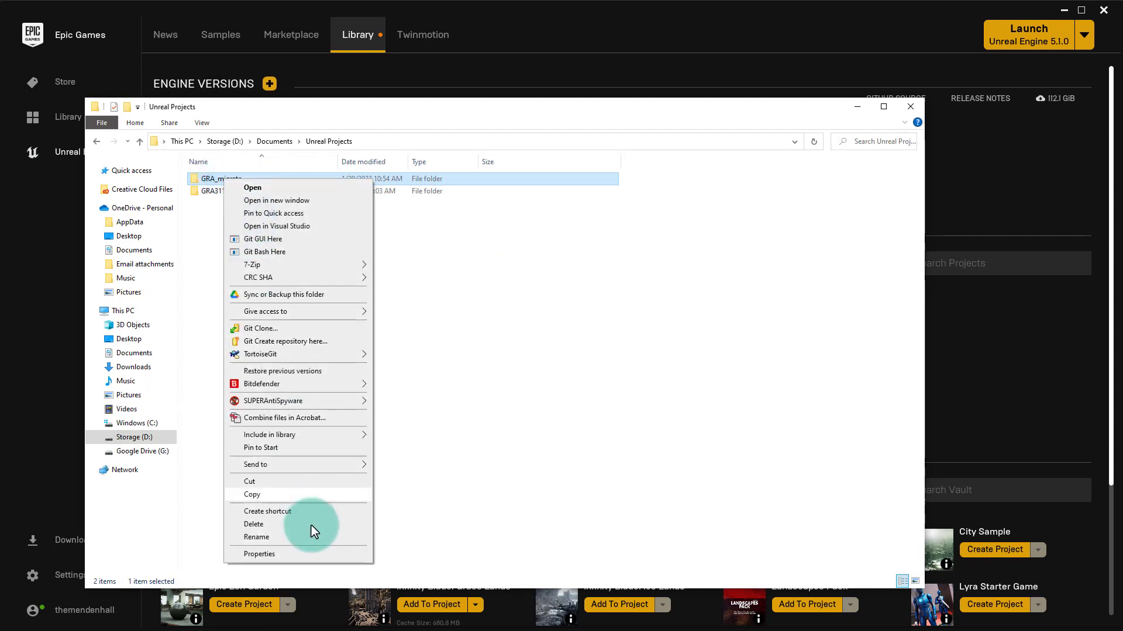
pyautogui.click(293, 555)
pyautogui.click(428, 191)
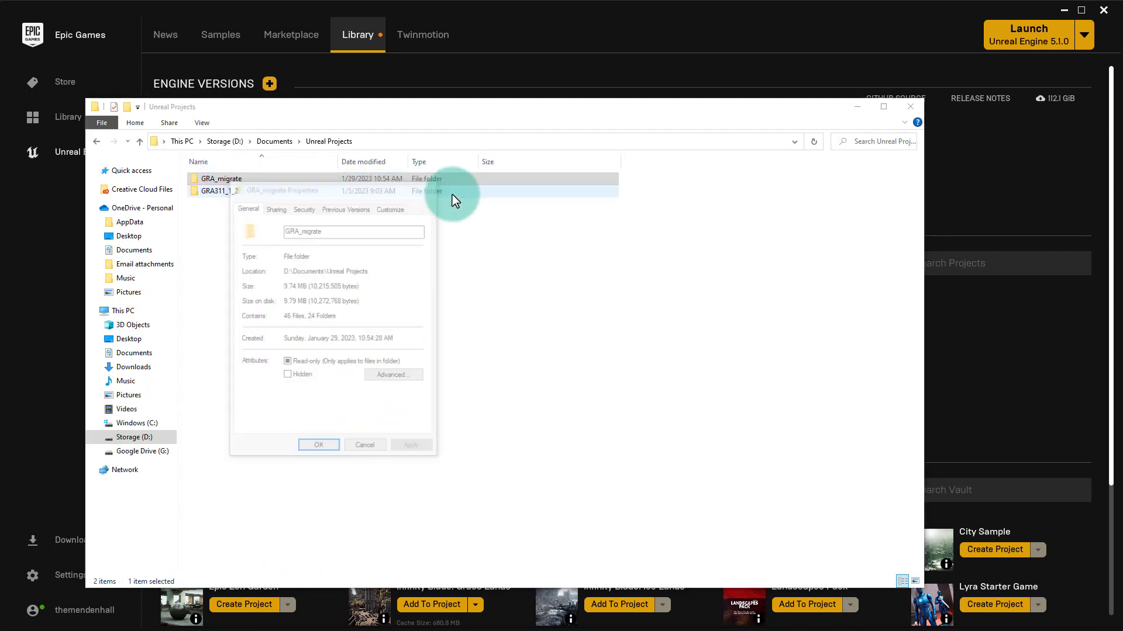
pyautogui.click(908, 109)
pyautogui.click(671, 230)
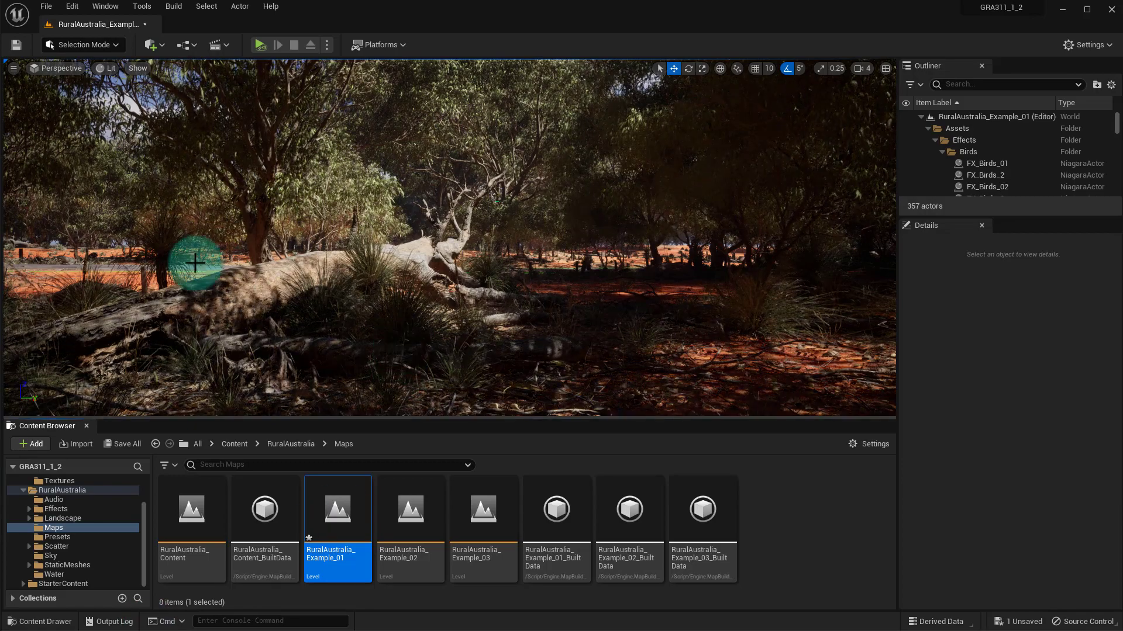
# Start migrating the RuralAustralia_Example_01 level from the Maps folder without saving its pending changes
pyautogui.click(58, 528)
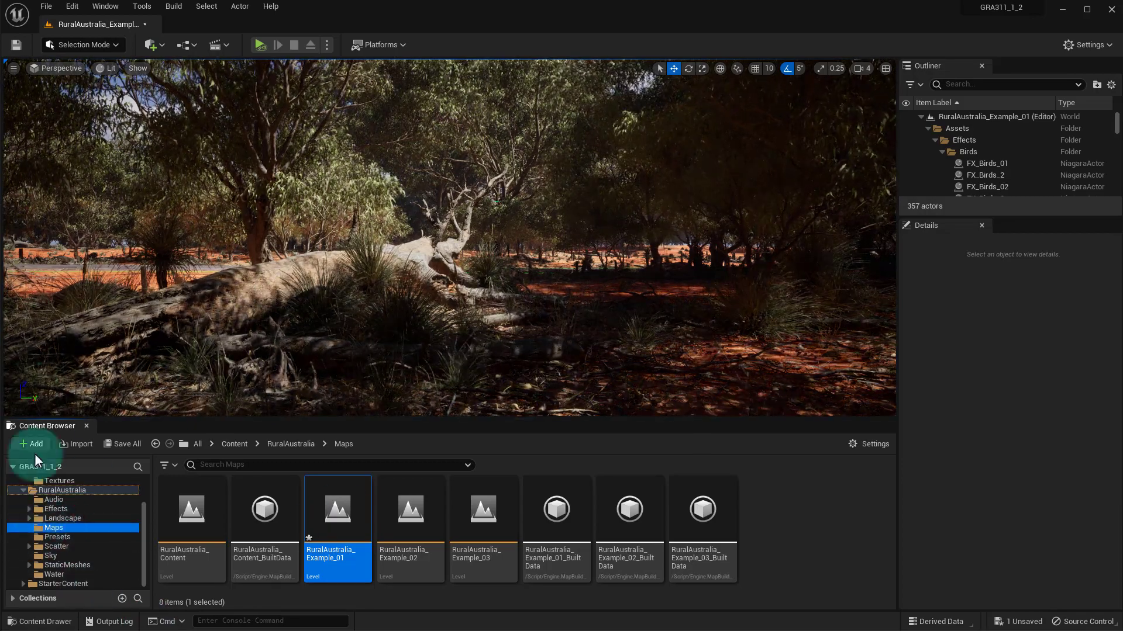
pyautogui.scroll(3, 50, 537)
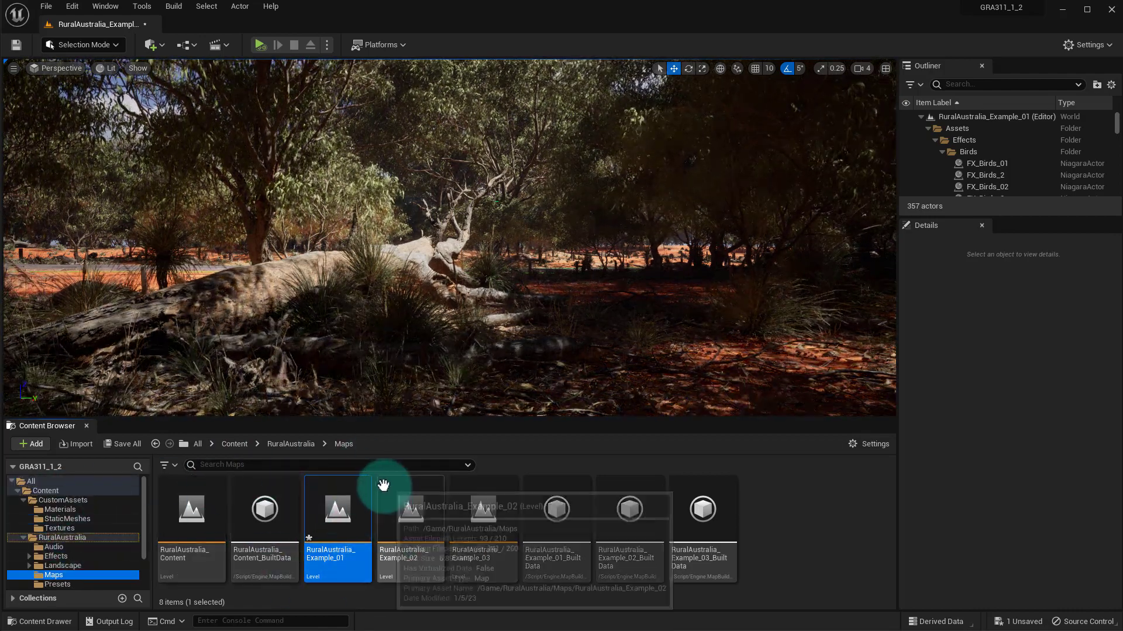
pyautogui.rightClick(333, 515)
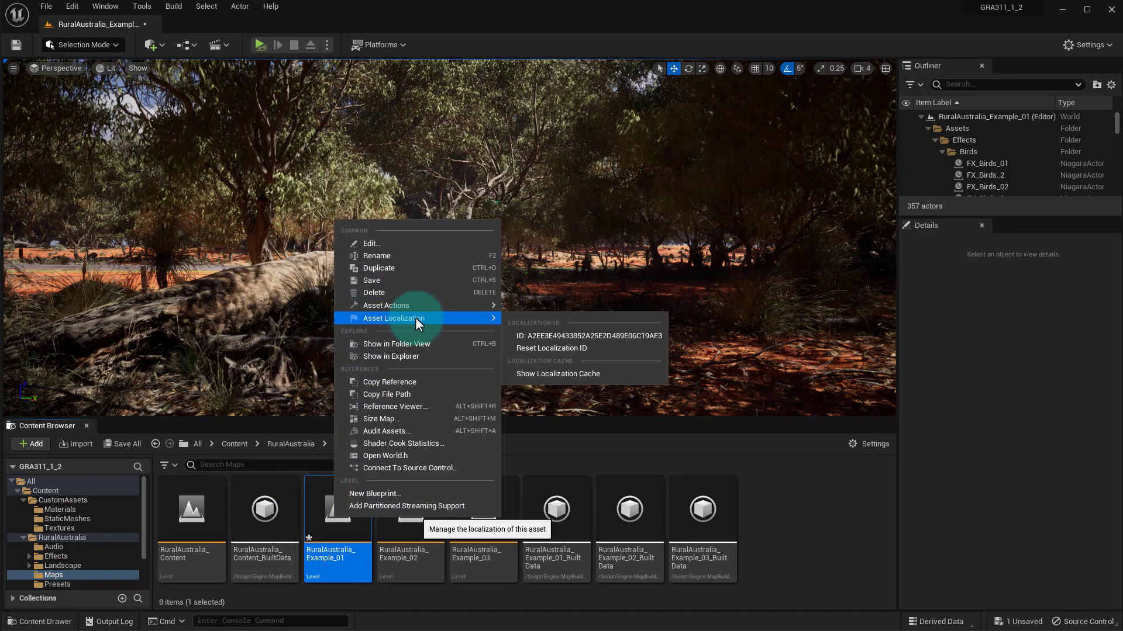
pyautogui.moveTo(412, 307)
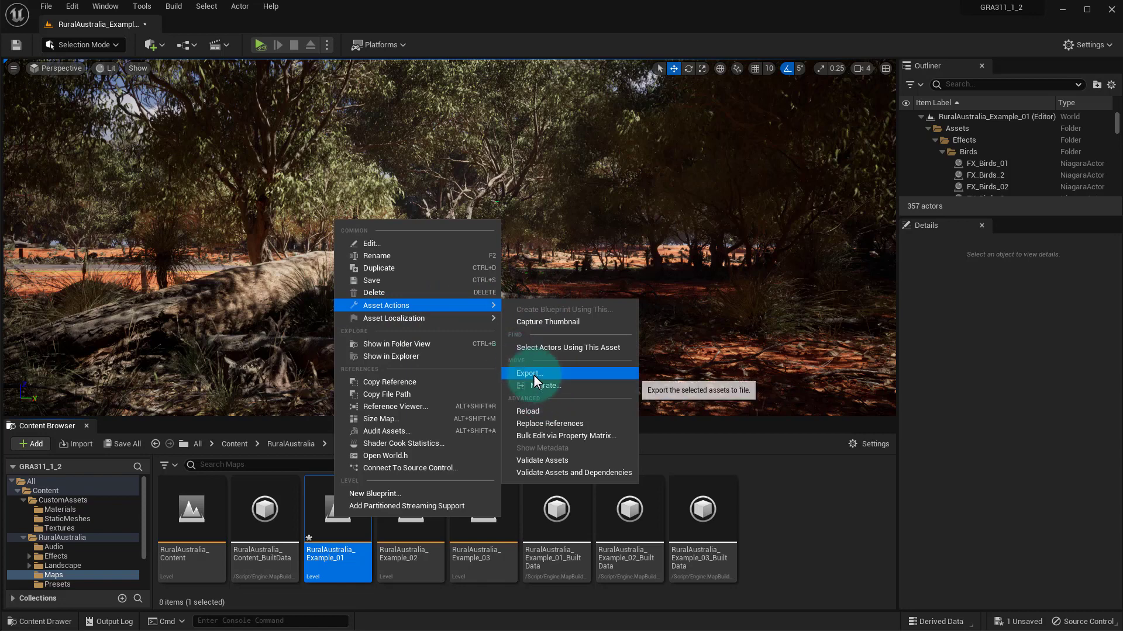
pyautogui.click(553, 385)
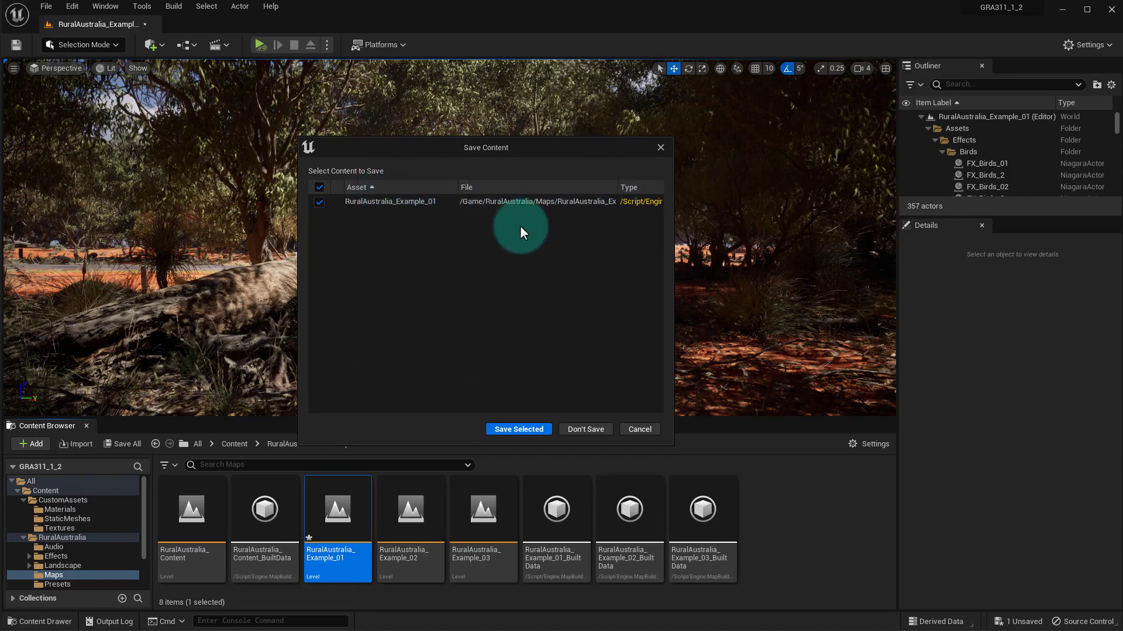
pyautogui.click(594, 434)
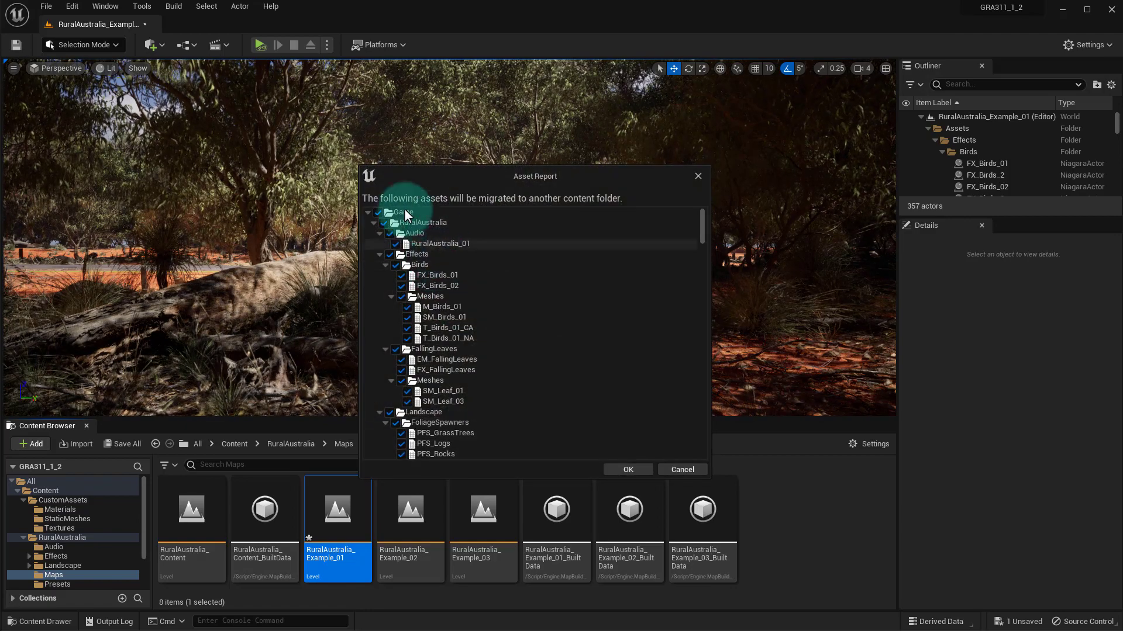
# Review the asset report for the migration and accept all the listed assets
pyautogui.scroll(-5, 453, 285)
pyautogui.scroll(-15, 464, 284)
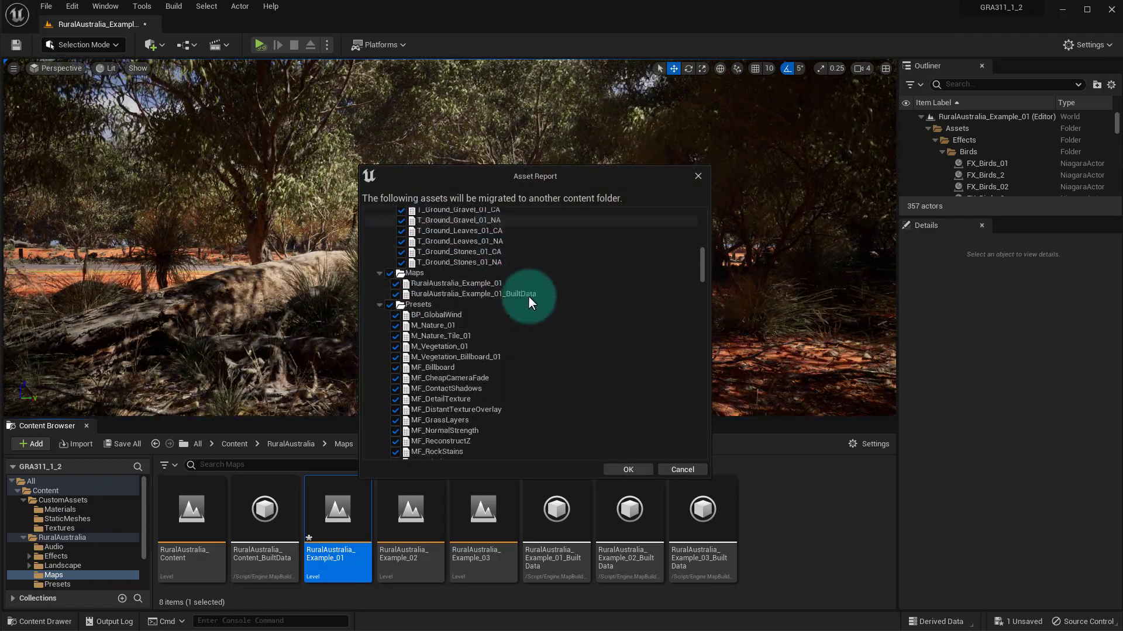
pyautogui.scroll(-10, 631, 289)
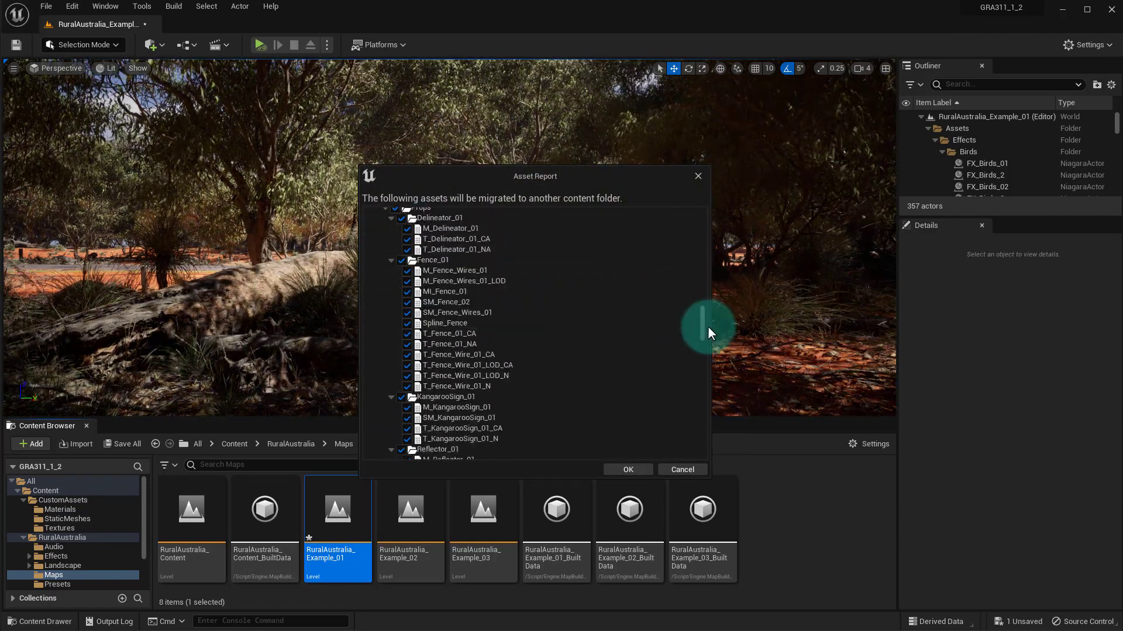
pyautogui.moveTo(702, 324); pyautogui.dragTo(712, 183)
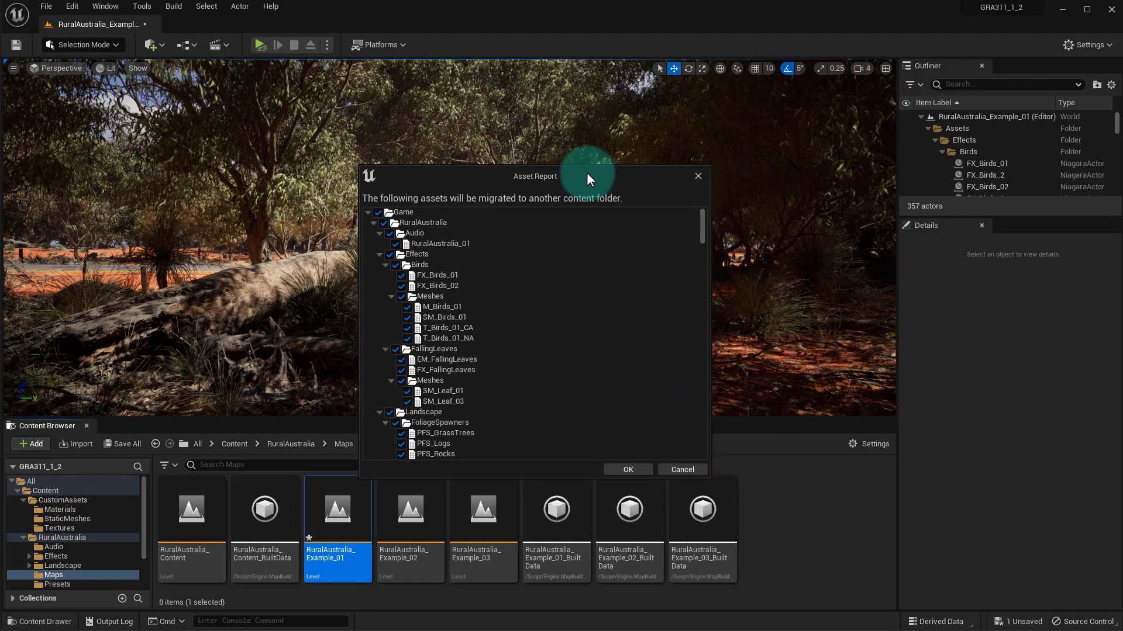
pyautogui.moveTo(583, 177); pyautogui.dragTo(570, 128)
pyautogui.click(556, 330)
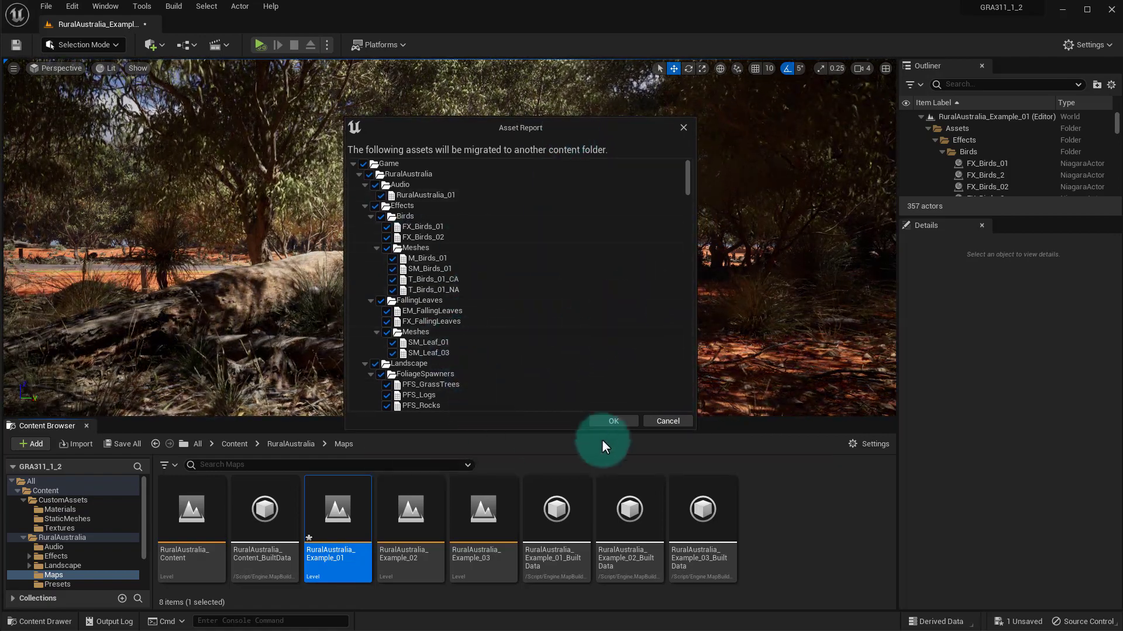
pyautogui.click(616, 421)
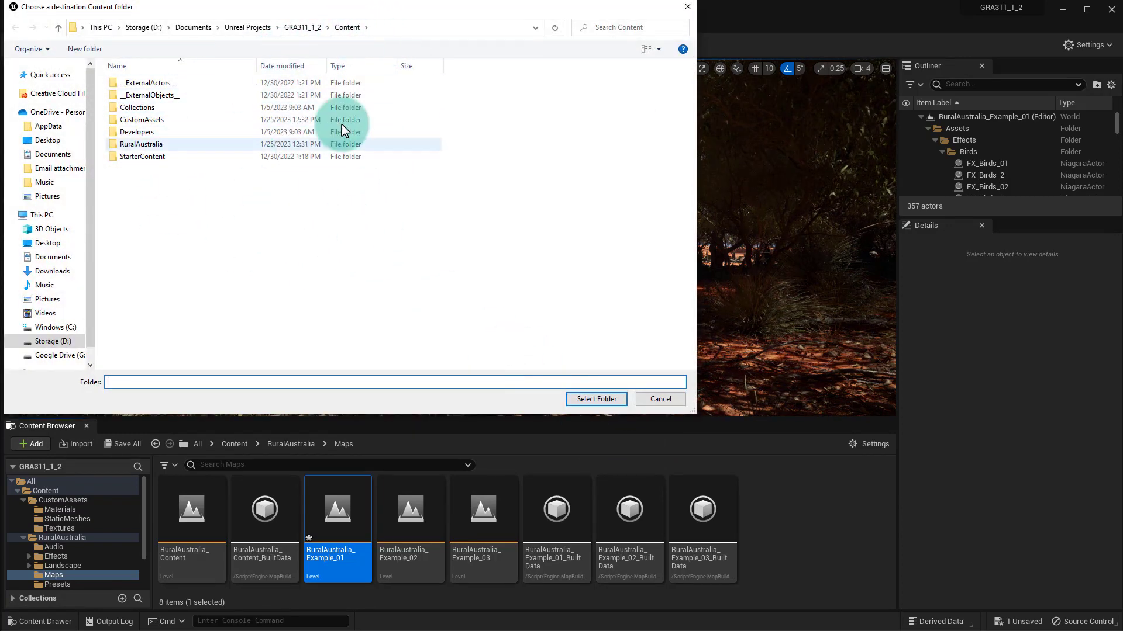
# Choose the Content folder of the GRA_migrate project in Unreal Projects as the migration destination
pyautogui.click(244, 28)
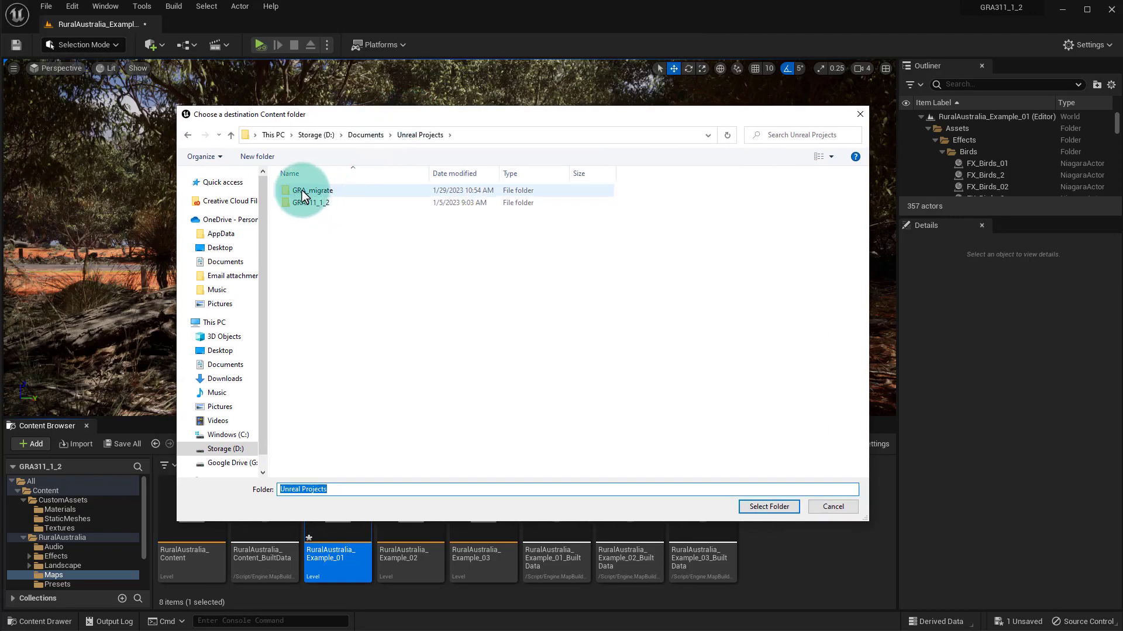
pyautogui.doubleClick(315, 193)
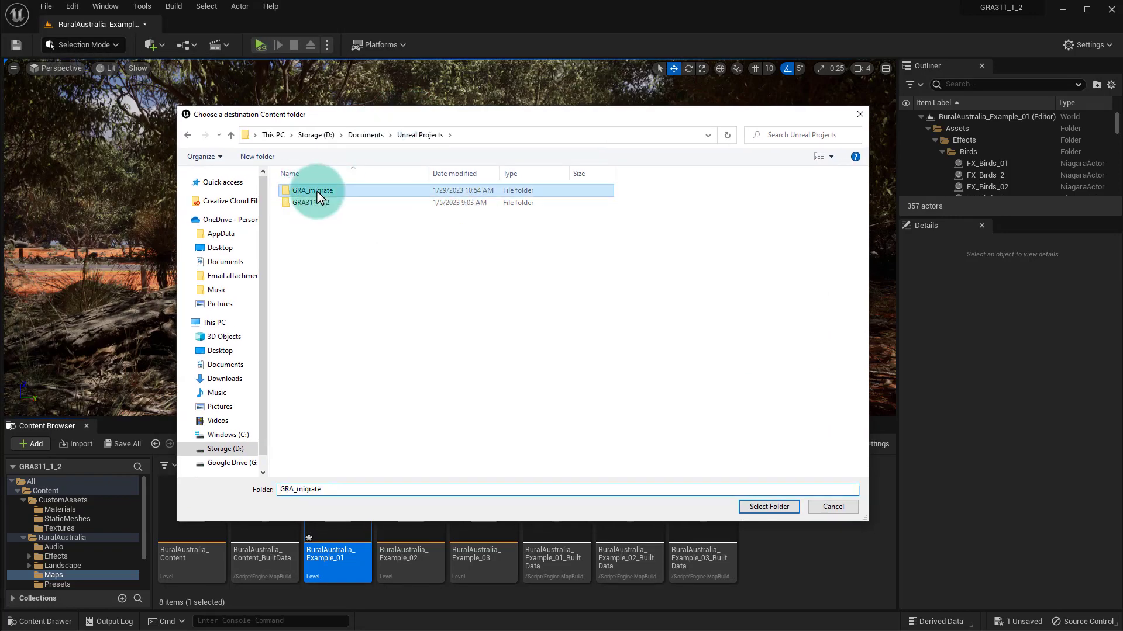
pyautogui.click(305, 205)
pyautogui.doubleClick(305, 204)
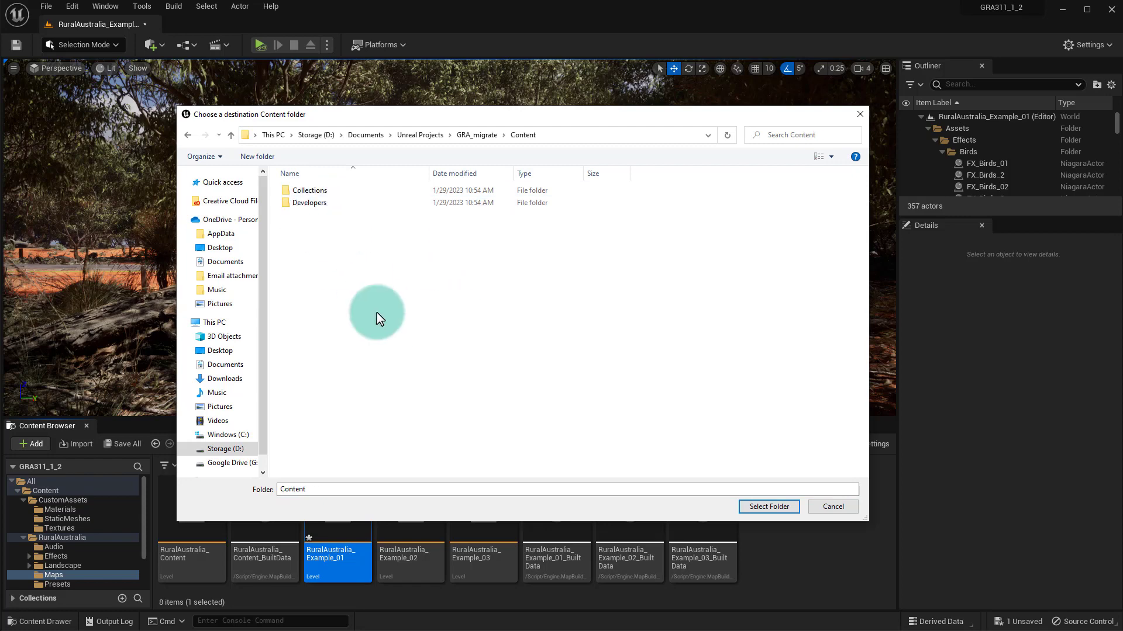
pyautogui.click(757, 506)
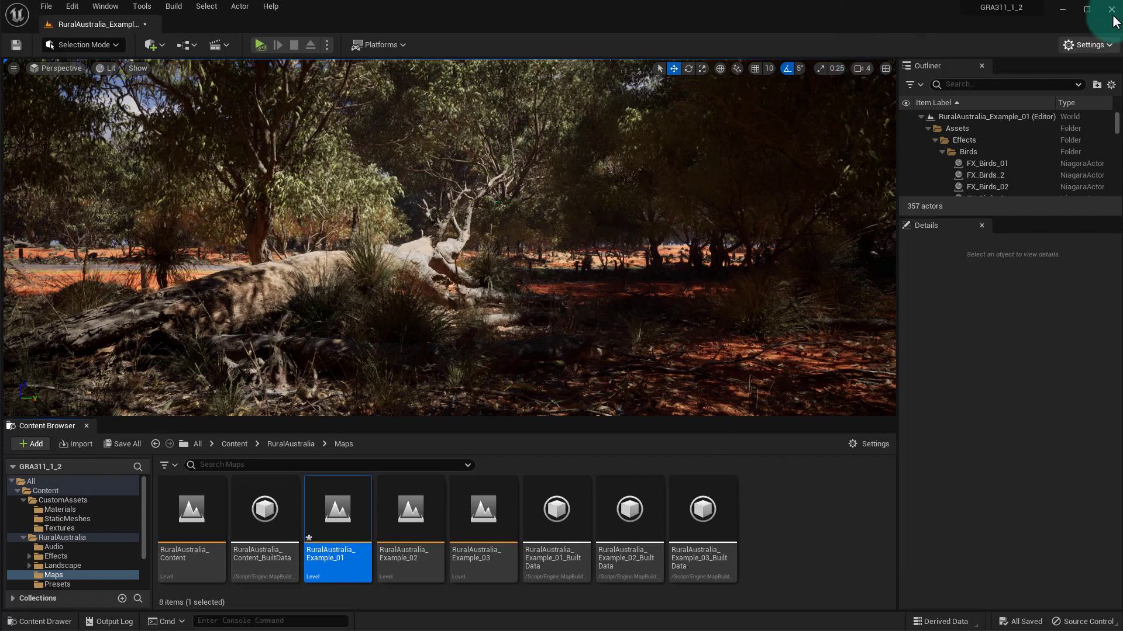
# Switch to the GRA_migrate project and open the RuralAustralia_Example_01 level from the RuralAustralia Maps folder
pyautogui.click(1061, 12)
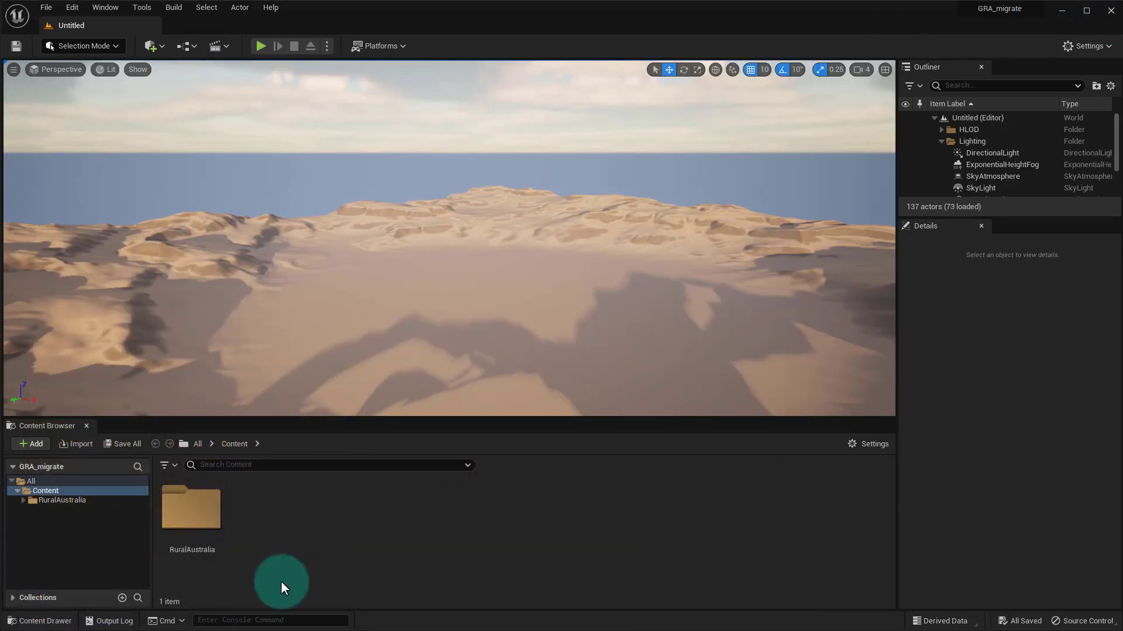
pyautogui.click(59, 501)
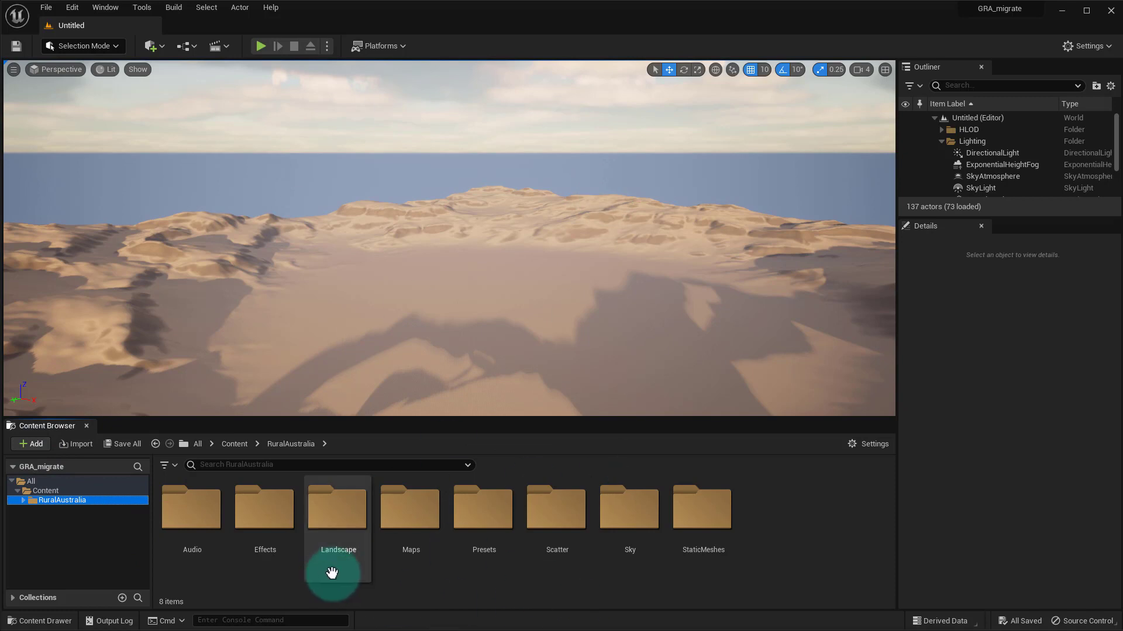
pyautogui.click(419, 529)
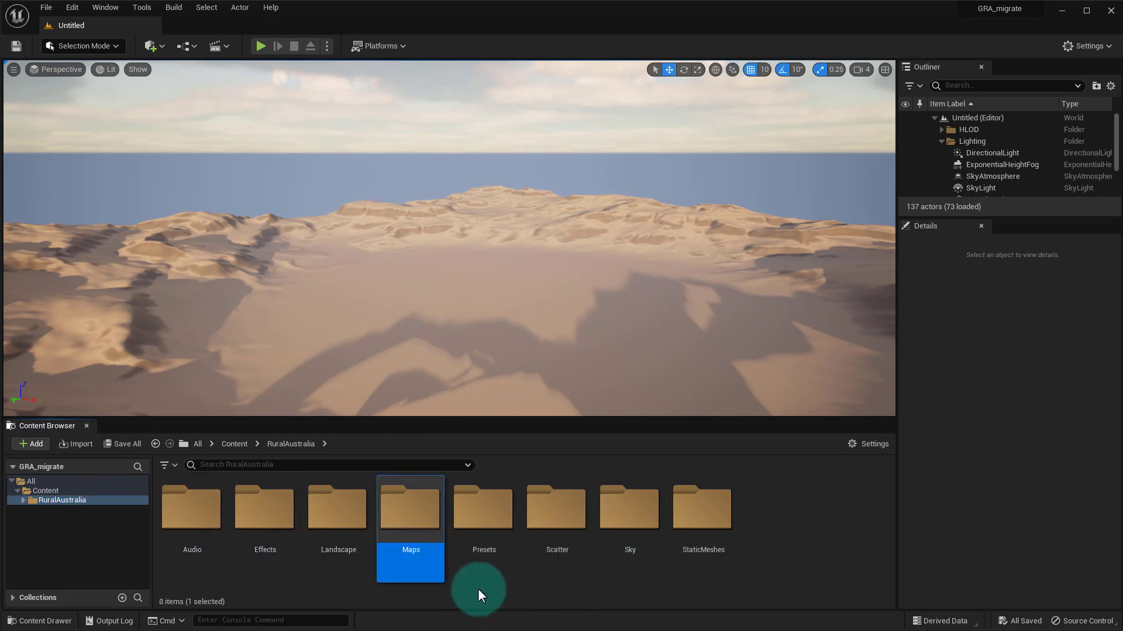
pyautogui.doubleClick(411, 526)
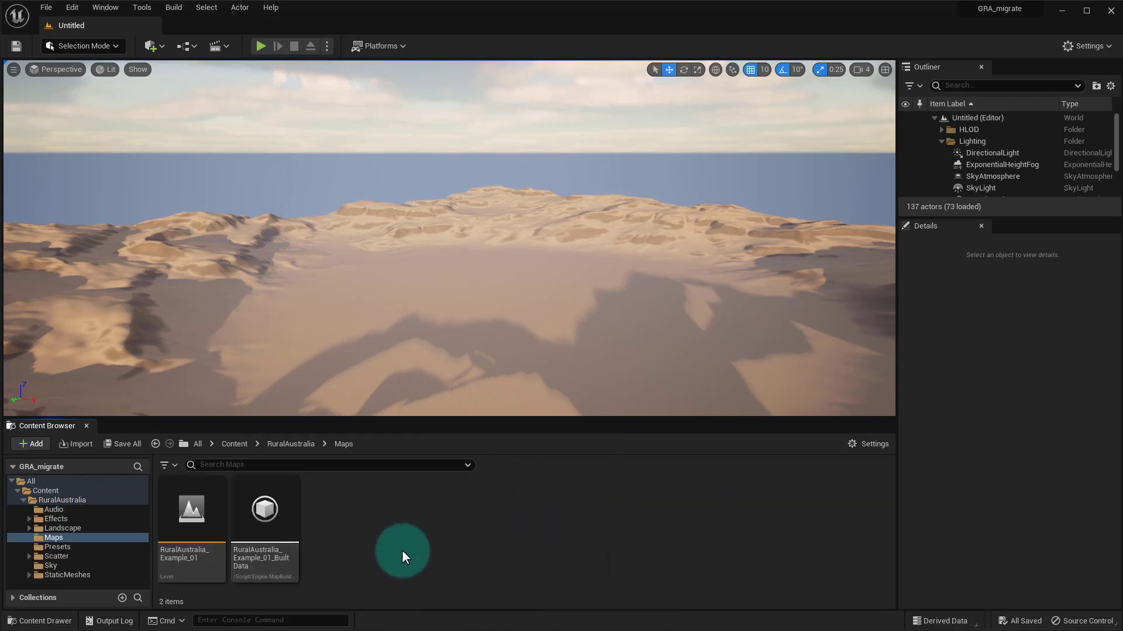
pyautogui.doubleClick(193, 508)
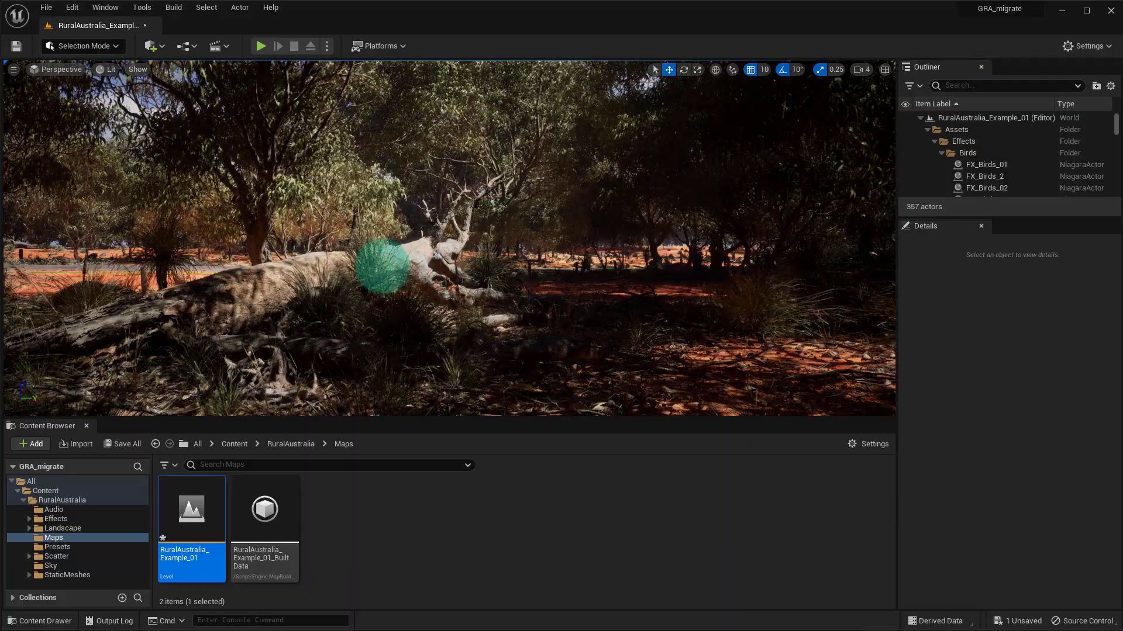
# Inspect the migrated level in the viewport, selecting the instanced foliage and the landscape
pyautogui.moveTo(381, 266); pyautogui.dragTo(662, 320, button='right')
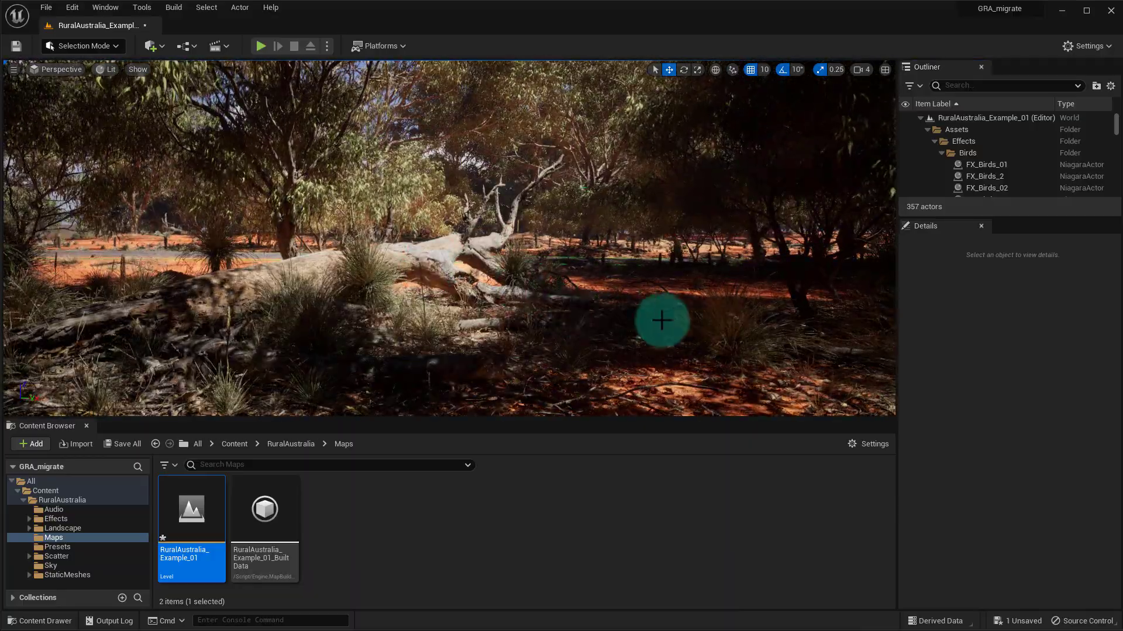
pyautogui.click(569, 206)
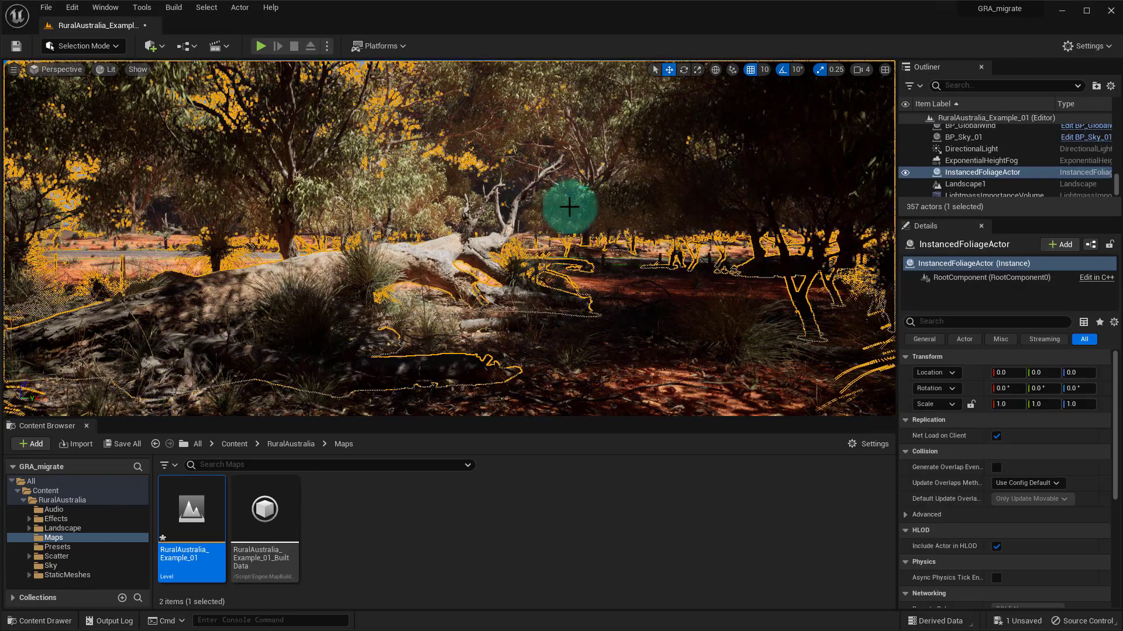
pyautogui.click(777, 293)
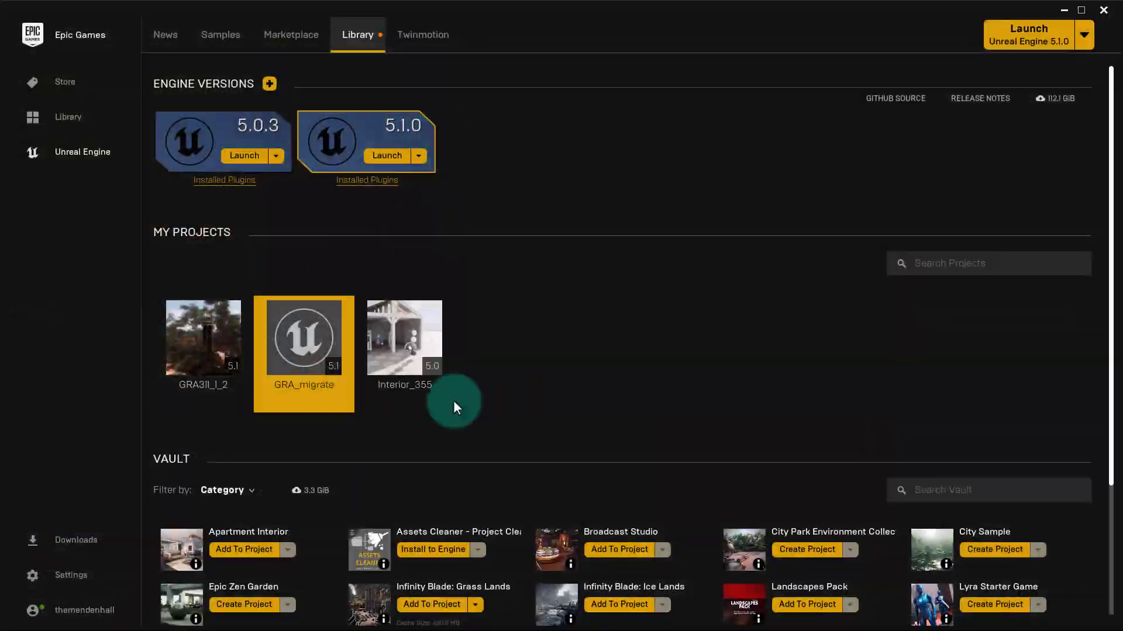
# Show the GRA_migrate project's folder from the Epic Games Launcher, then compare its size with GRA311_1_2 in Unreal Projects
pyautogui.rightClick(313, 333)
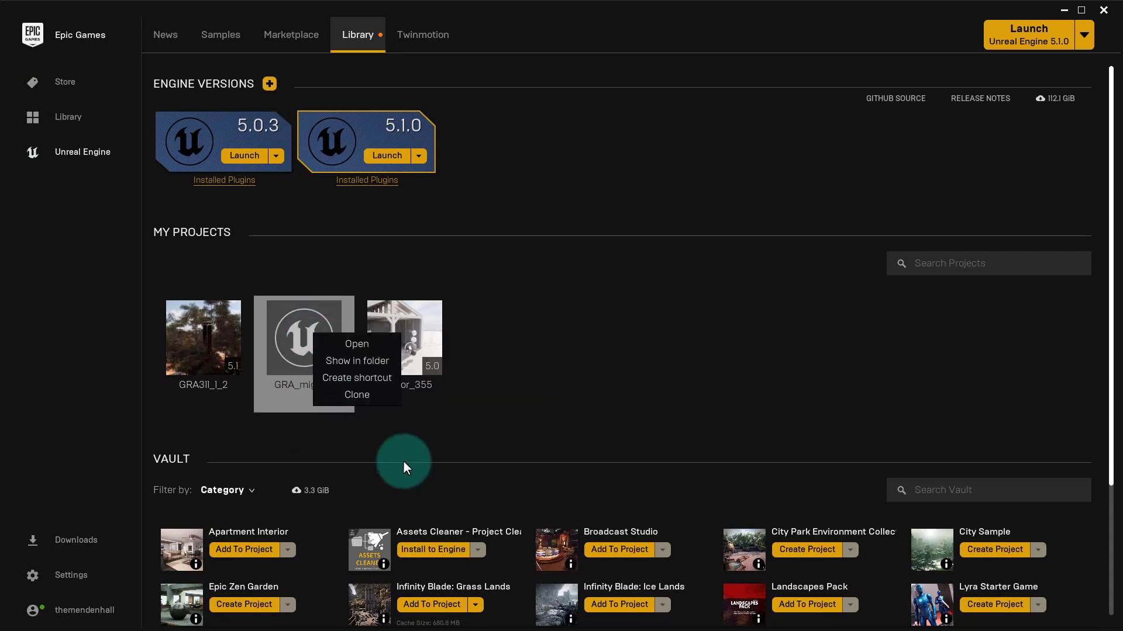
pyautogui.click(361, 356)
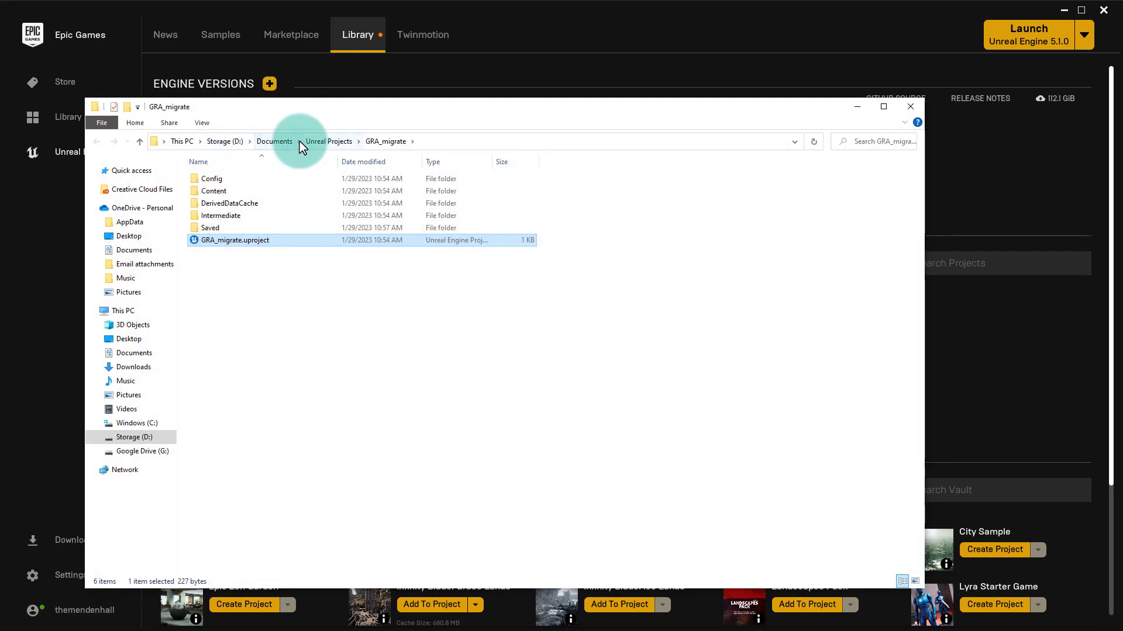
pyautogui.click(301, 142)
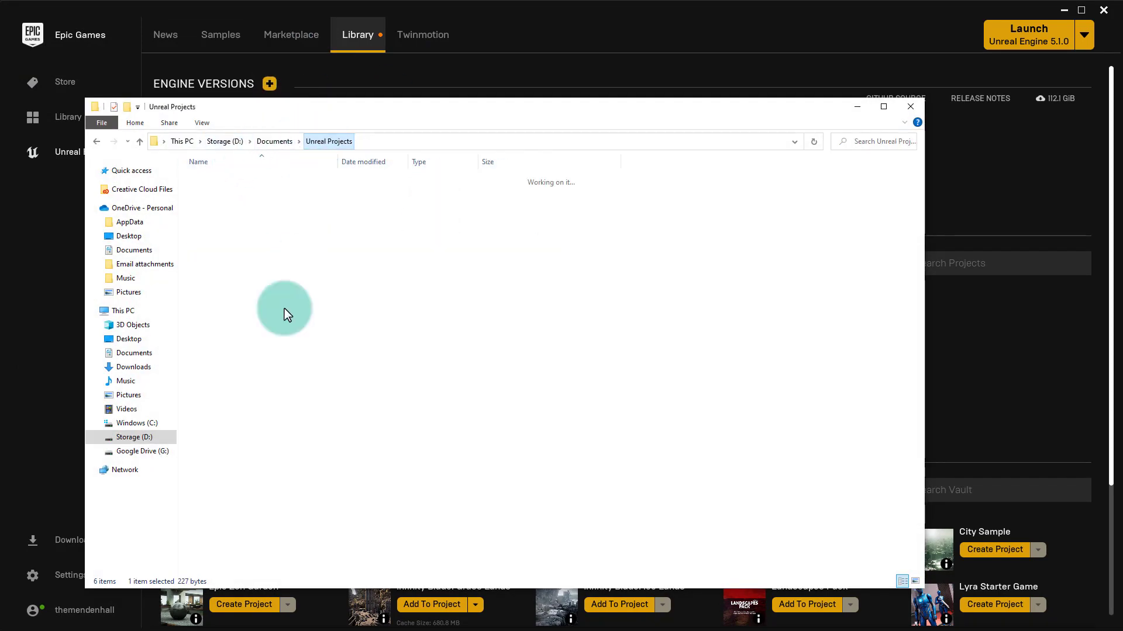
pyautogui.click(230, 191)
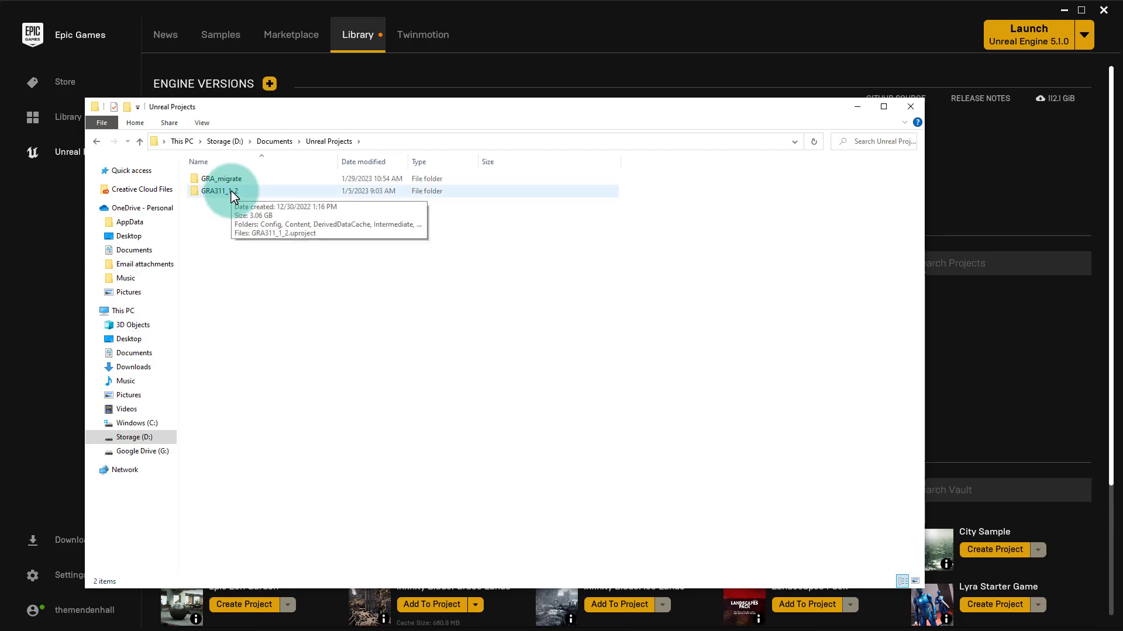
pyautogui.click(228, 178)
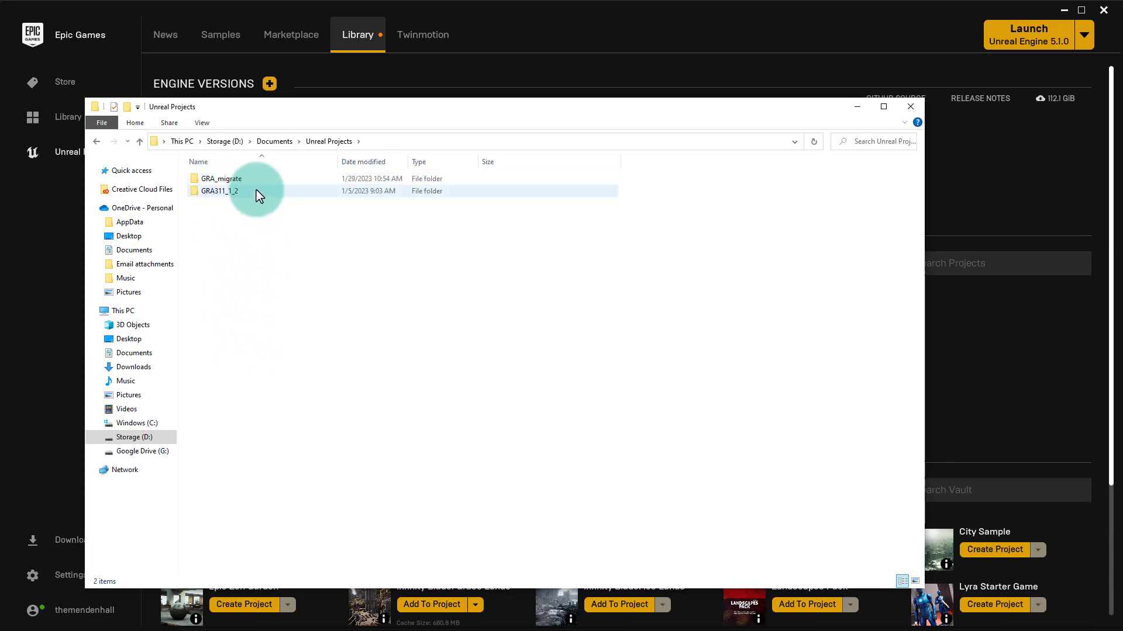
pyautogui.click(246, 182)
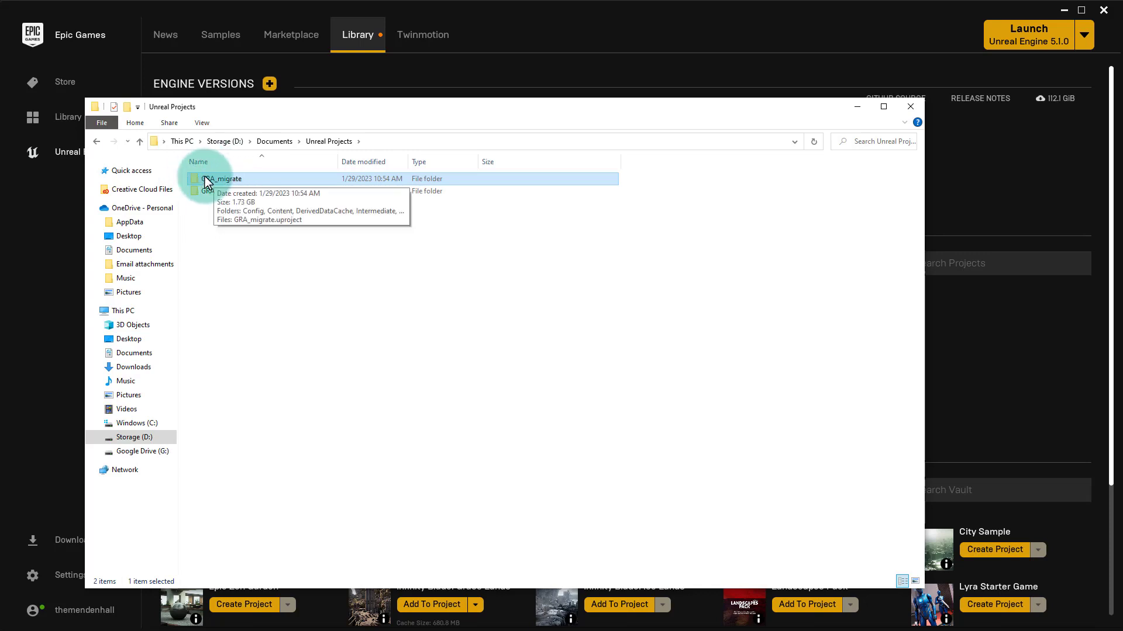
# Send the GRA_migrate project folder to a compressed (zipped) folder
pyautogui.rightClick(220, 182)
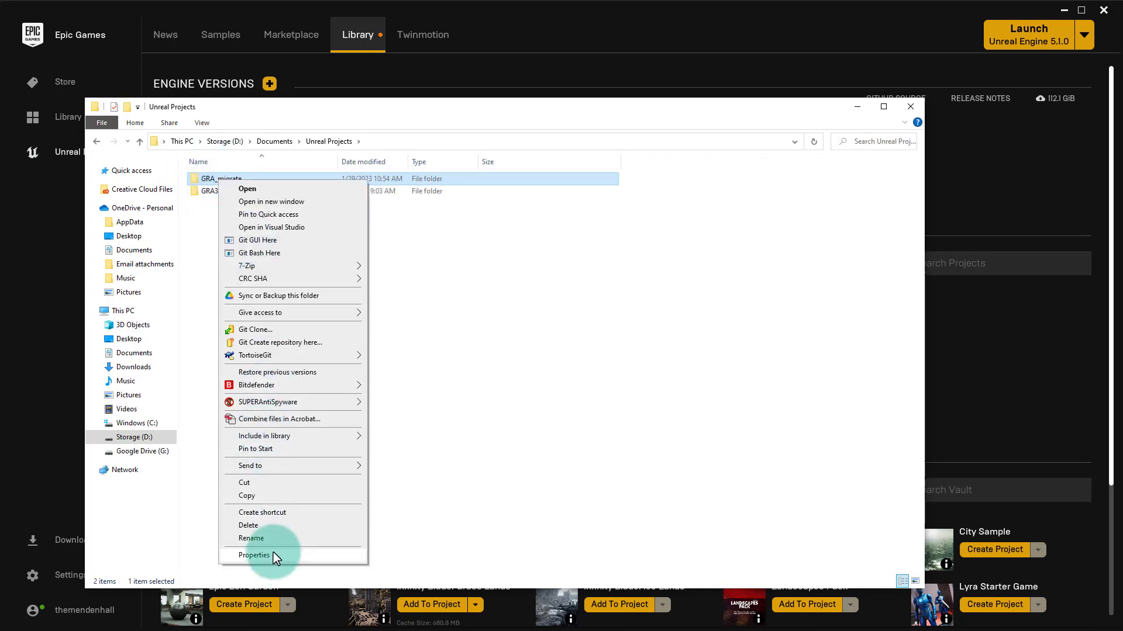
pyautogui.moveTo(290, 466)
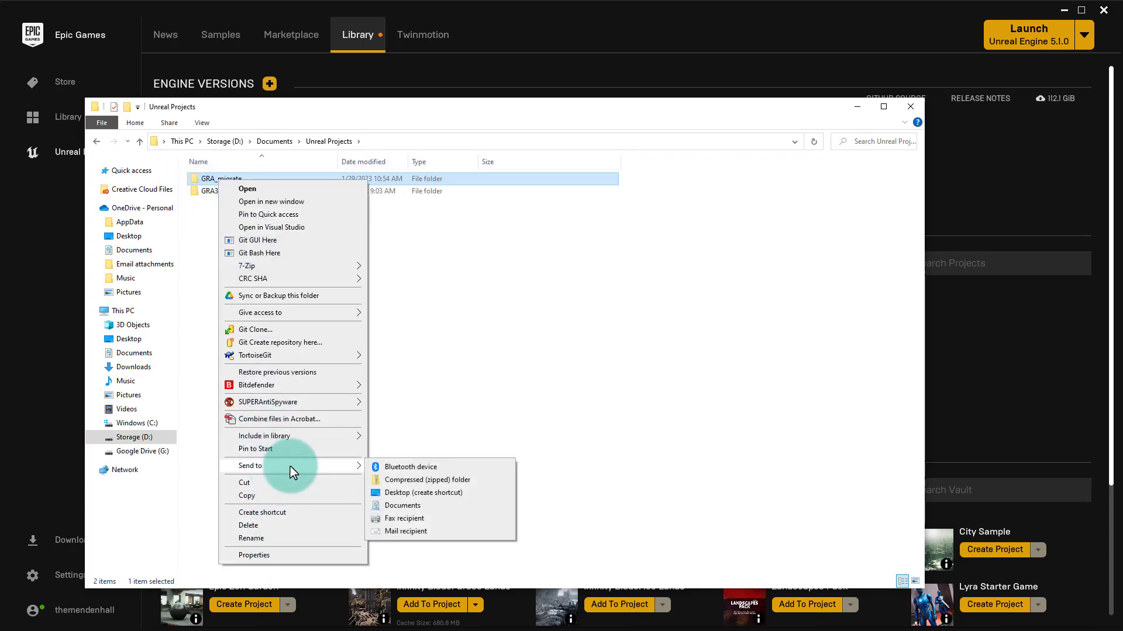
pyautogui.click(395, 481)
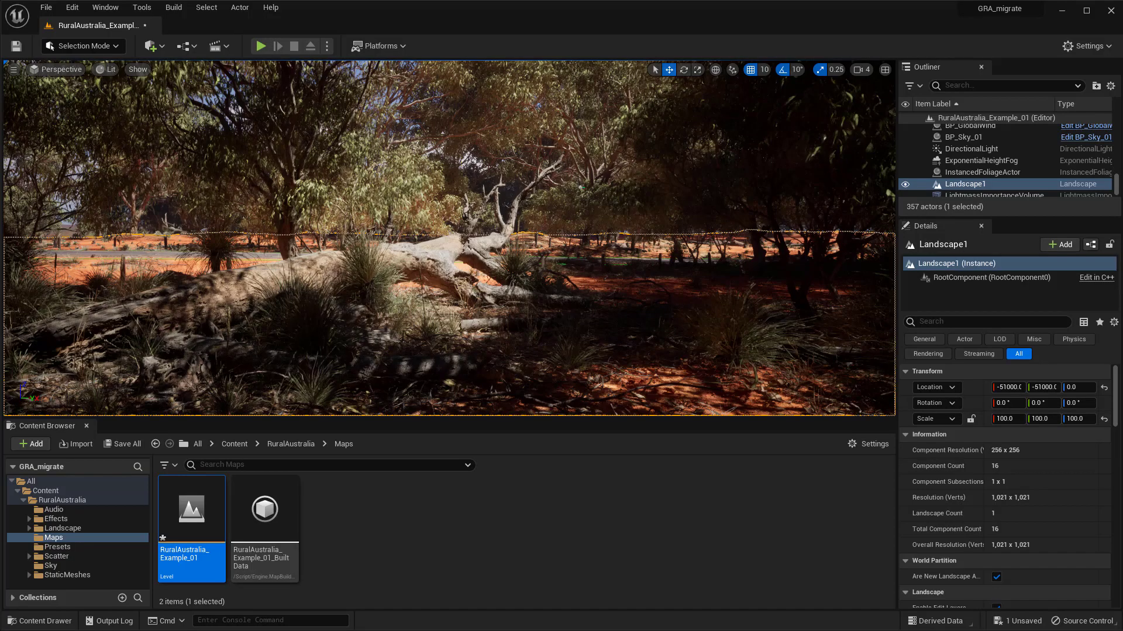
# Back in Unreal Editor, zip the project and save the archive as GRA_migrate
pyautogui.click(45, 8)
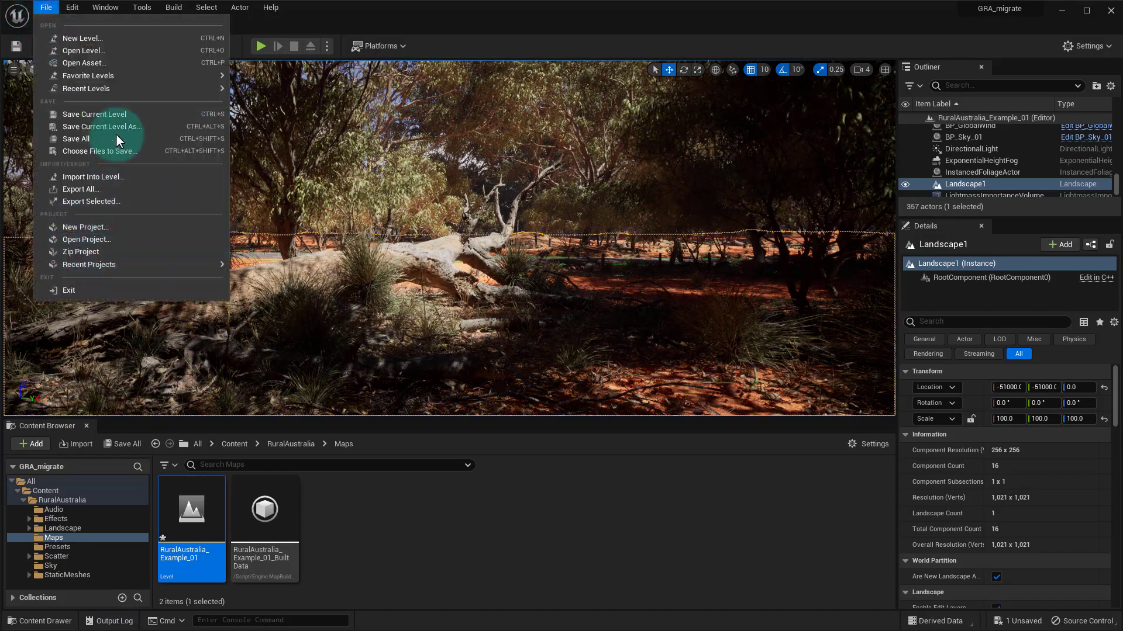
pyautogui.click(191, 254)
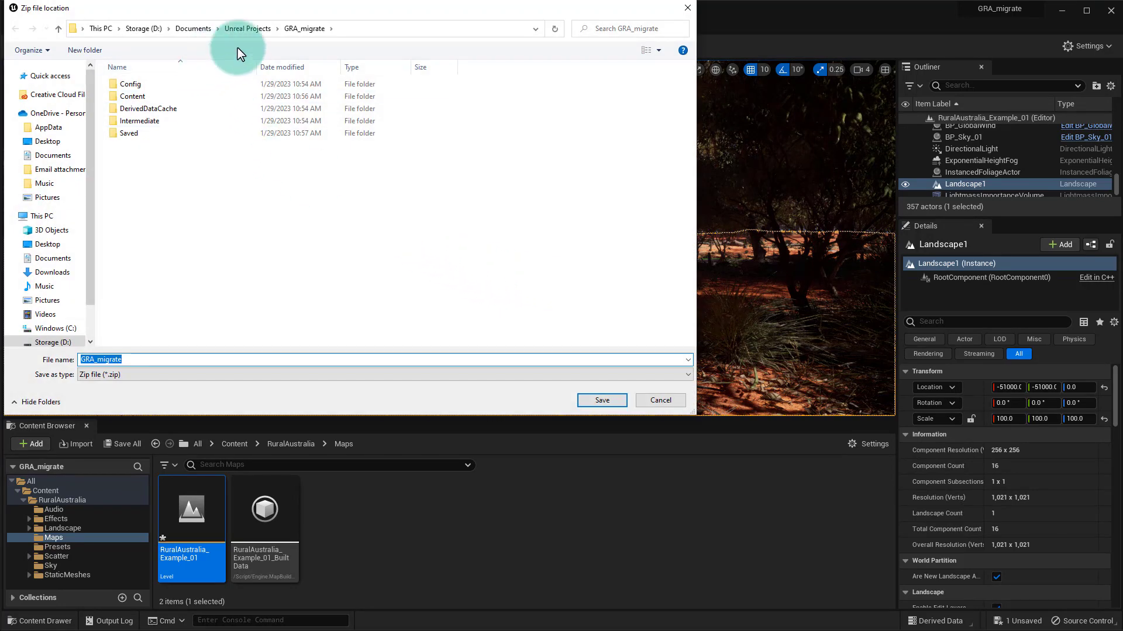
pyautogui.click(602, 400)
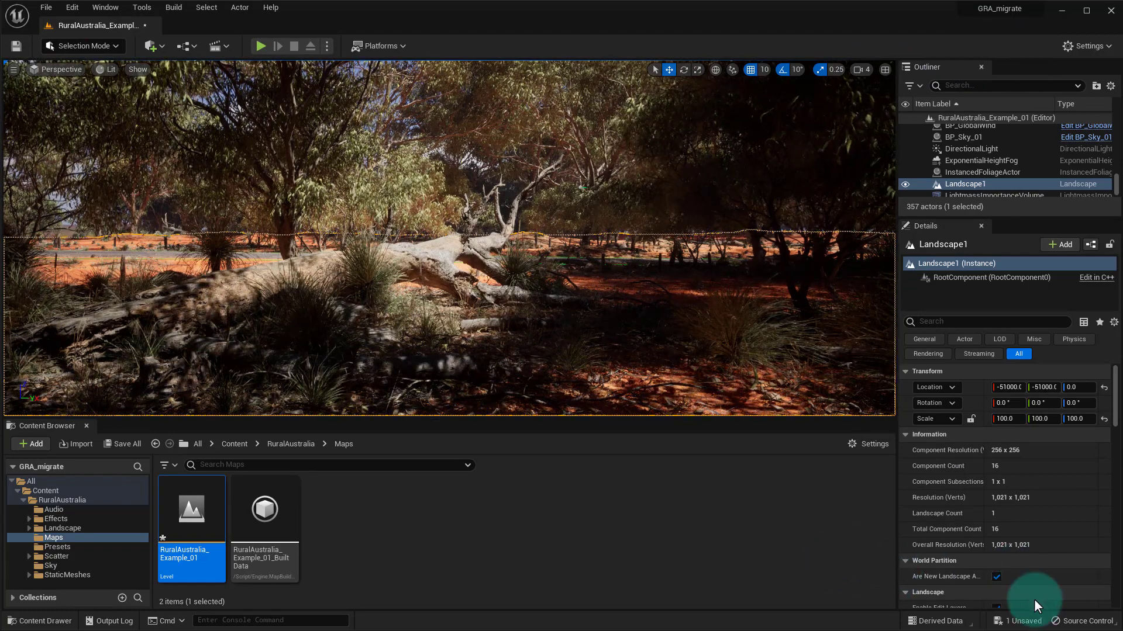